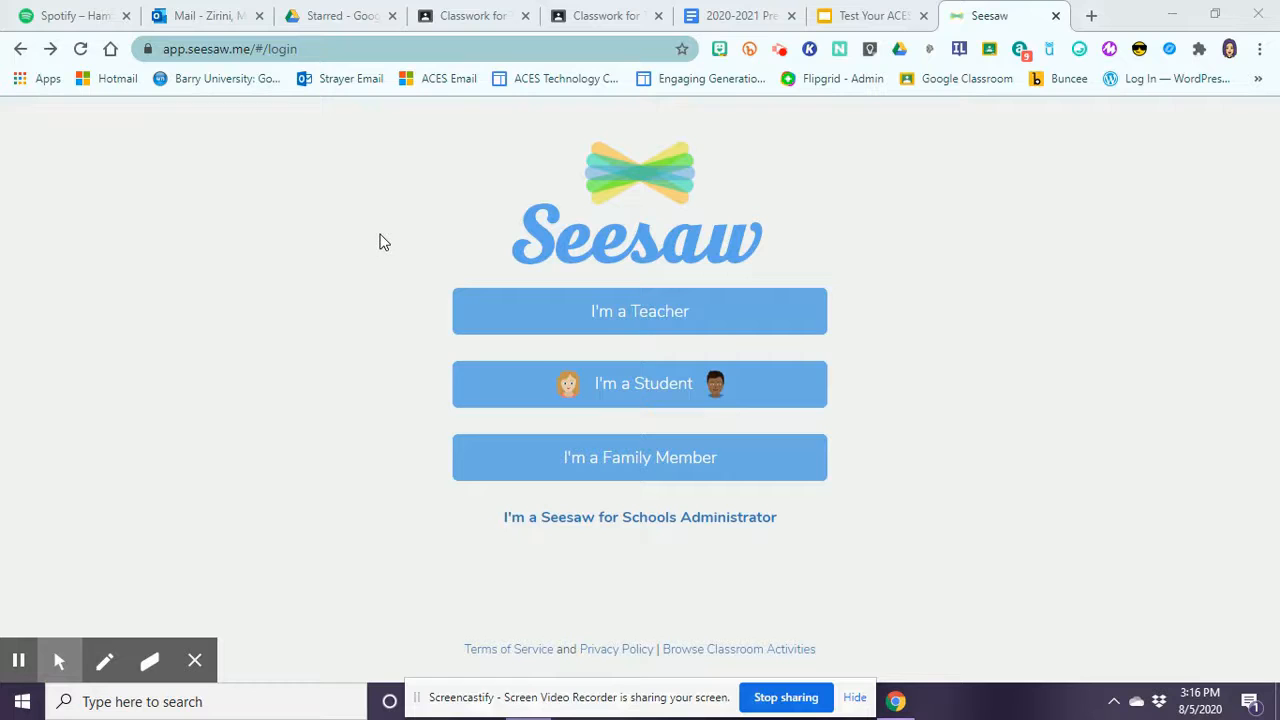
Sign in as a teacher with the school Google account
click(624, 327)
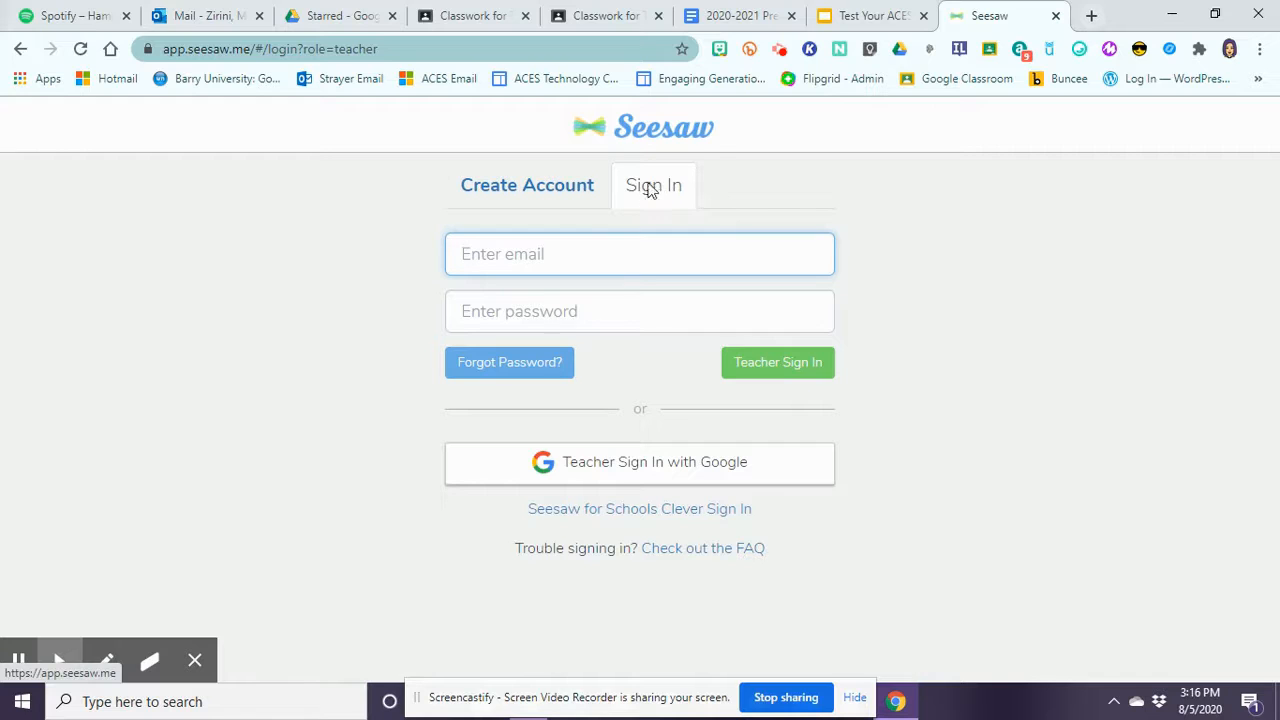
click(608, 474)
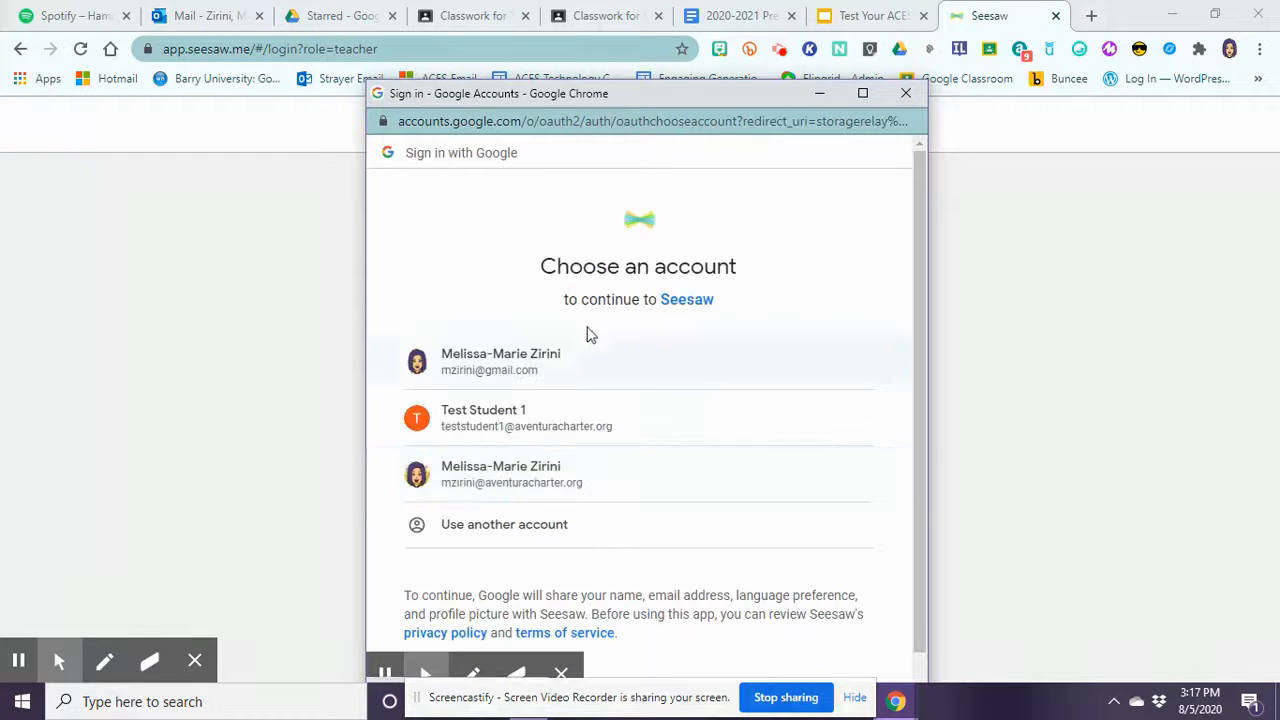
click(581, 478)
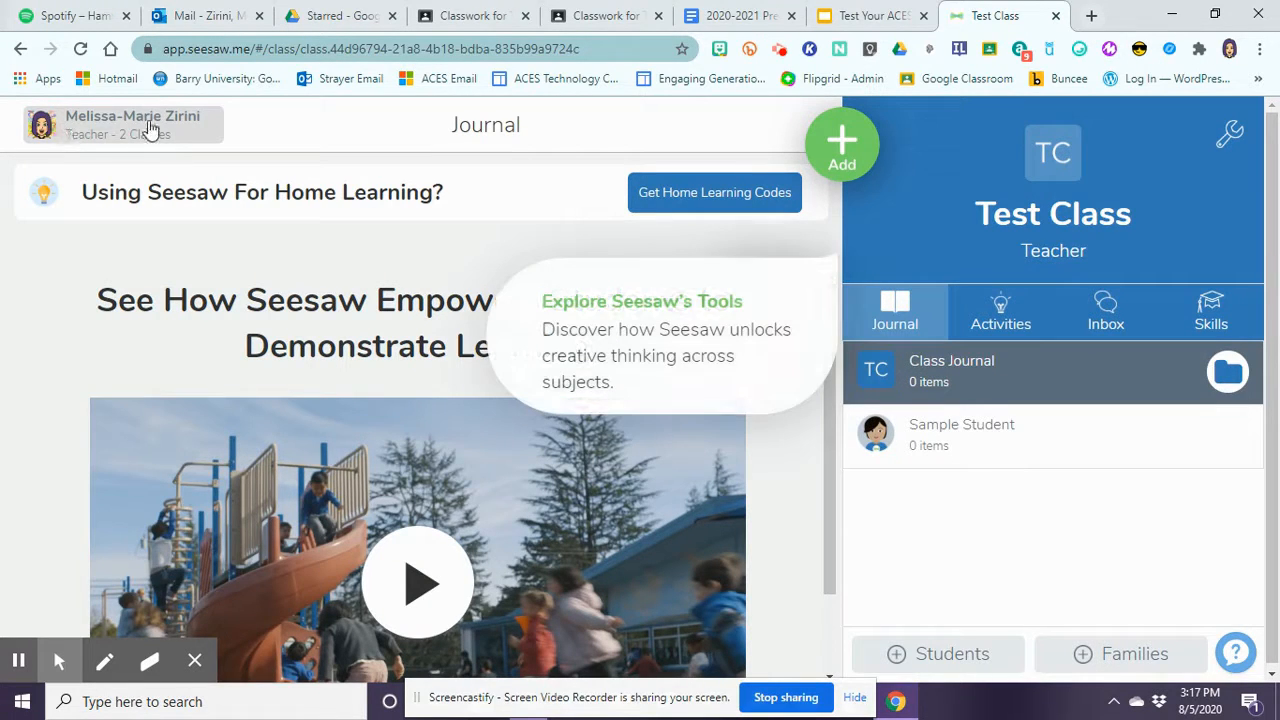
Try a Google Classroom import for a new class, selecting ACES New Staff Classroom and ACES Staff Classroom, and leave without importing
click(97, 133)
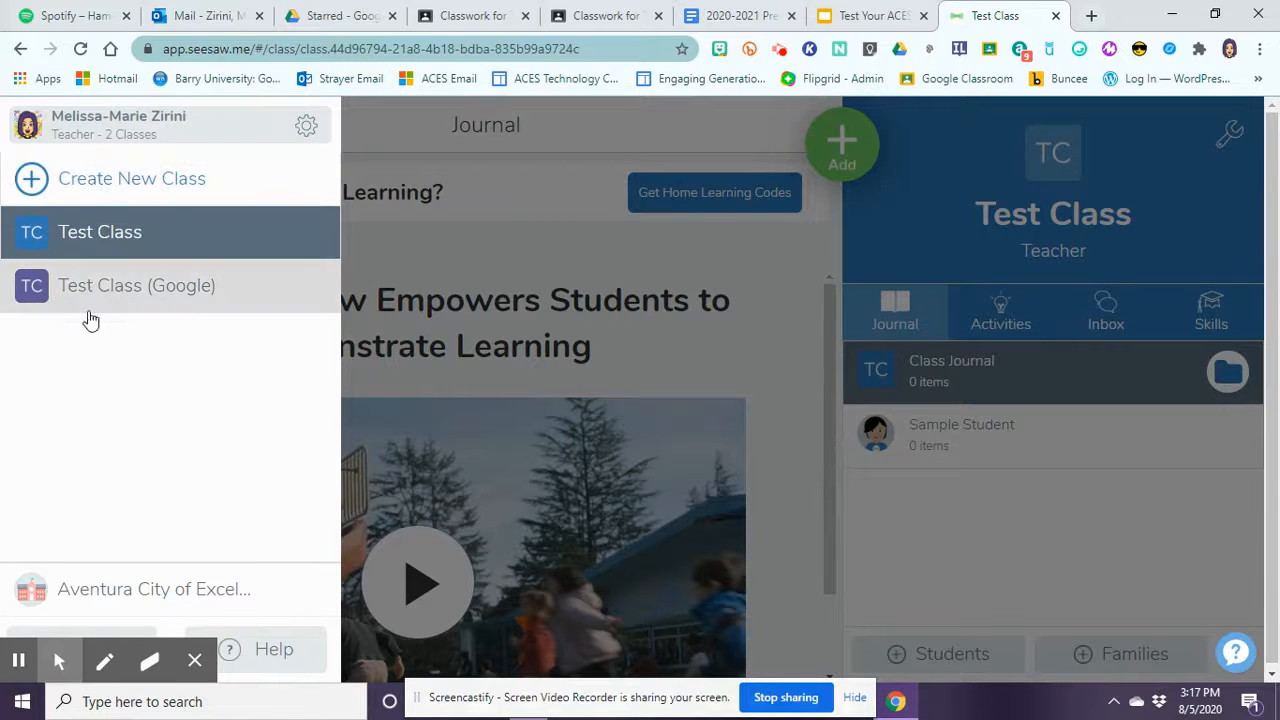
click(33, 180)
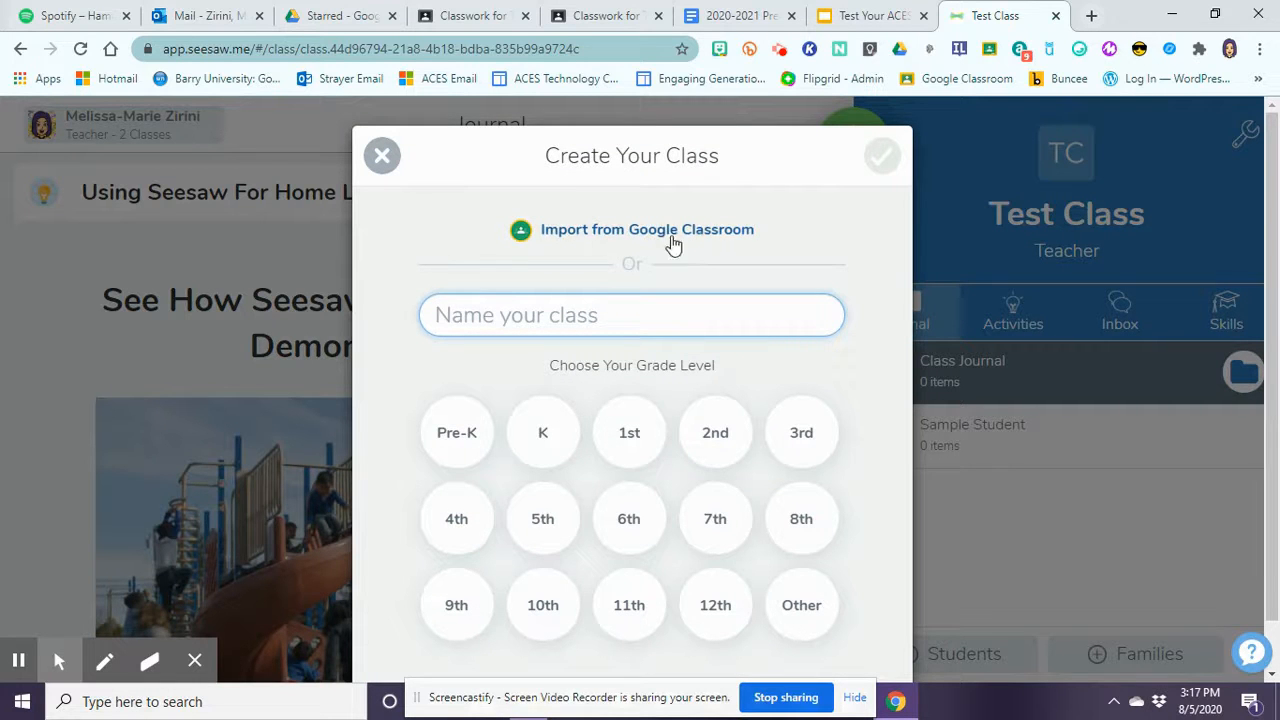
click(603, 232)
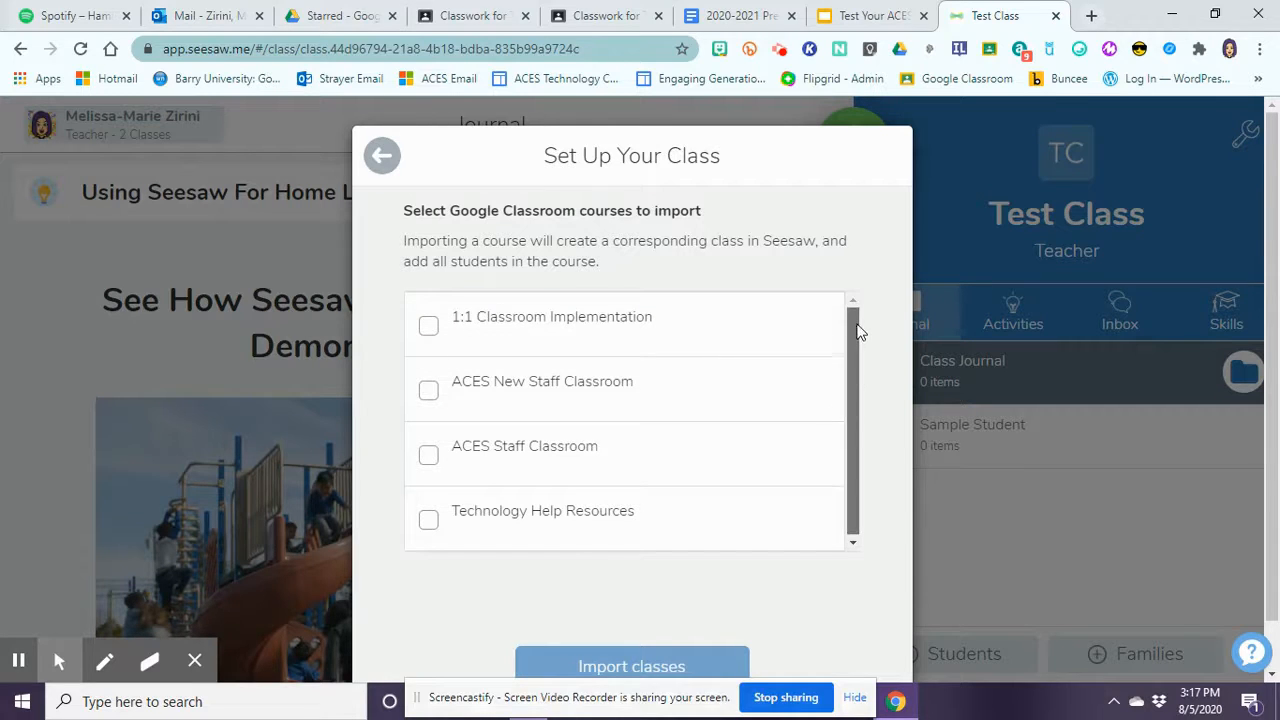
click(428, 328)
click(428, 391)
click(428, 455)
drag(428, 400, 431, 340)
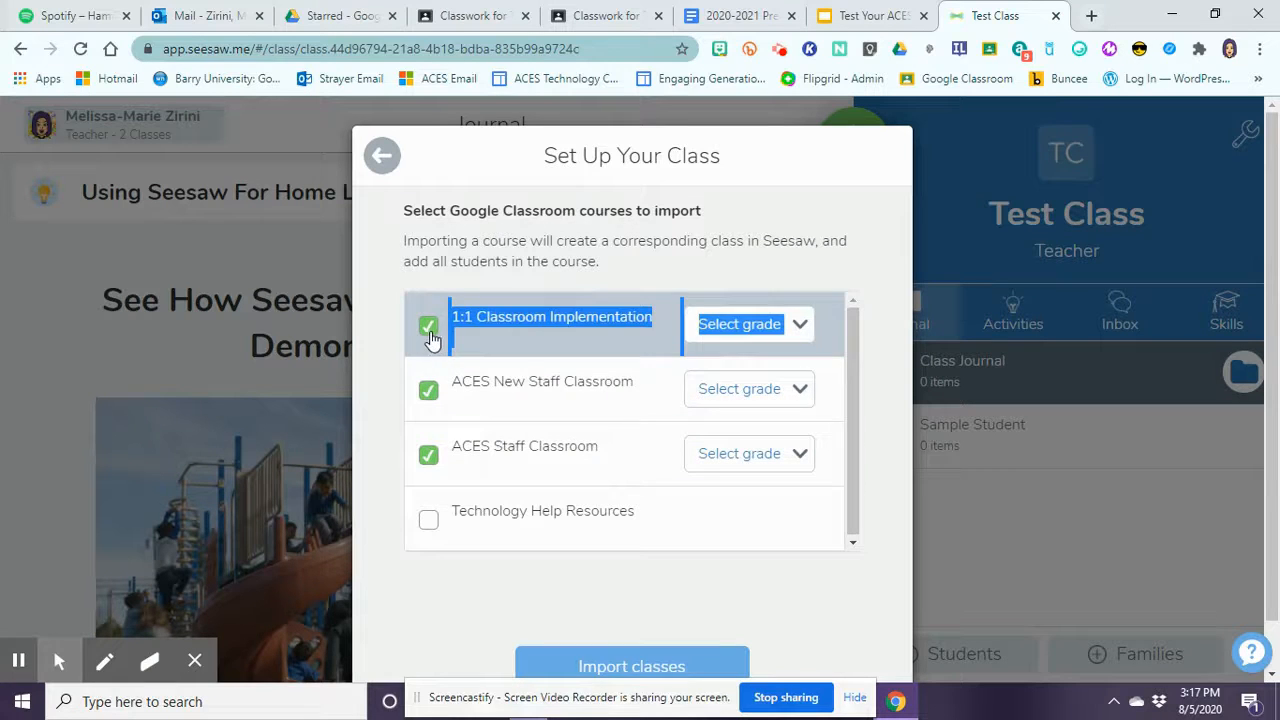
click(431, 340)
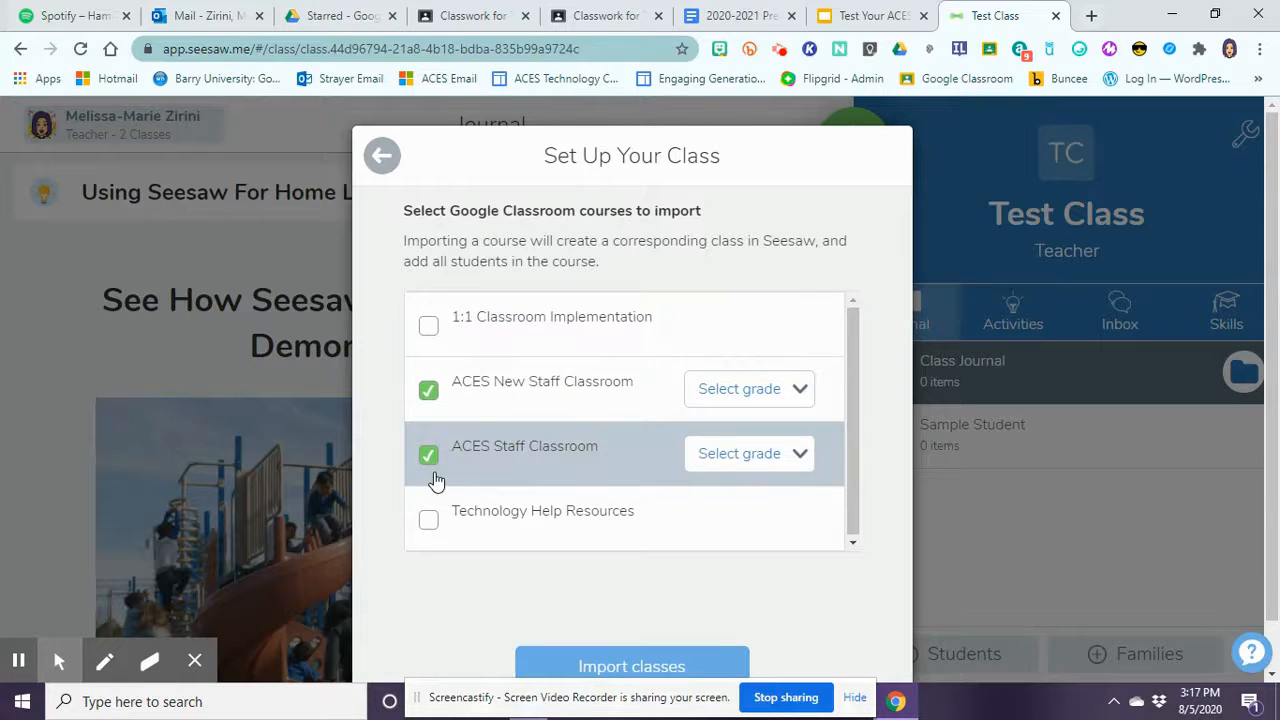
click(380, 157)
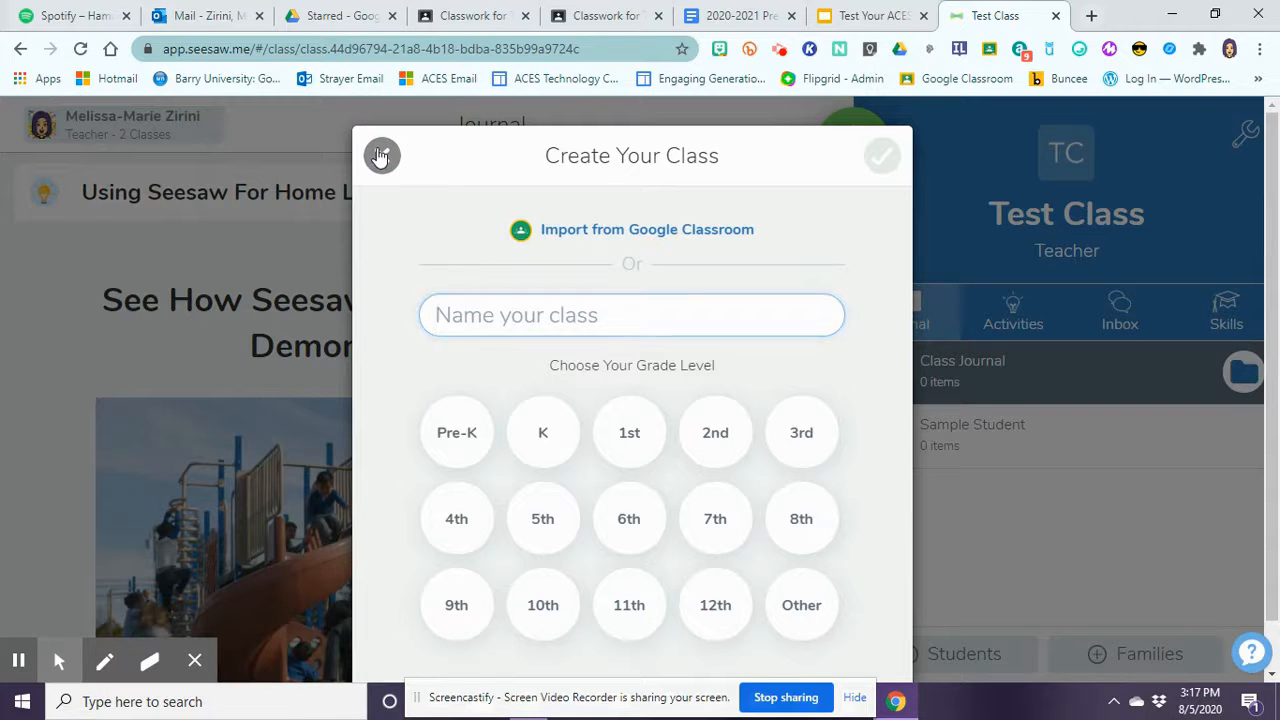
click(380, 157)
Switch to the class Test Class (Google) and show the activities assigned to it
click(106, 122)
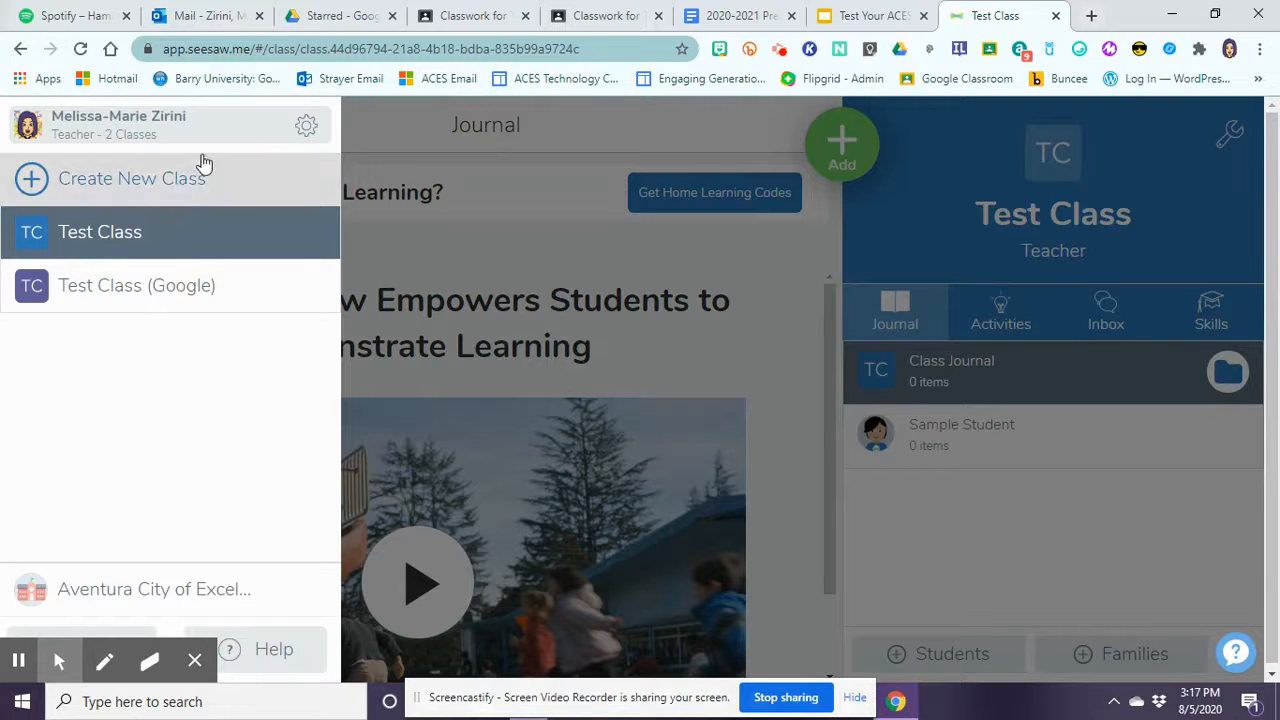
click(304, 130)
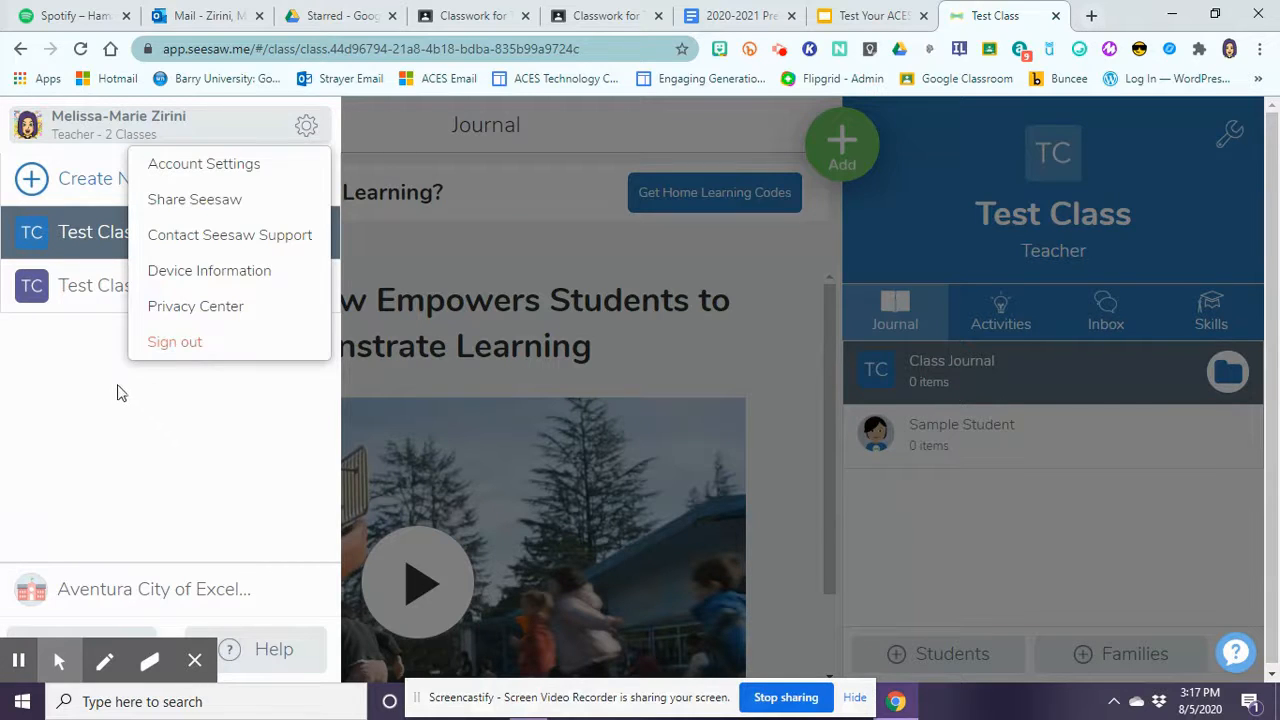
click(87, 378)
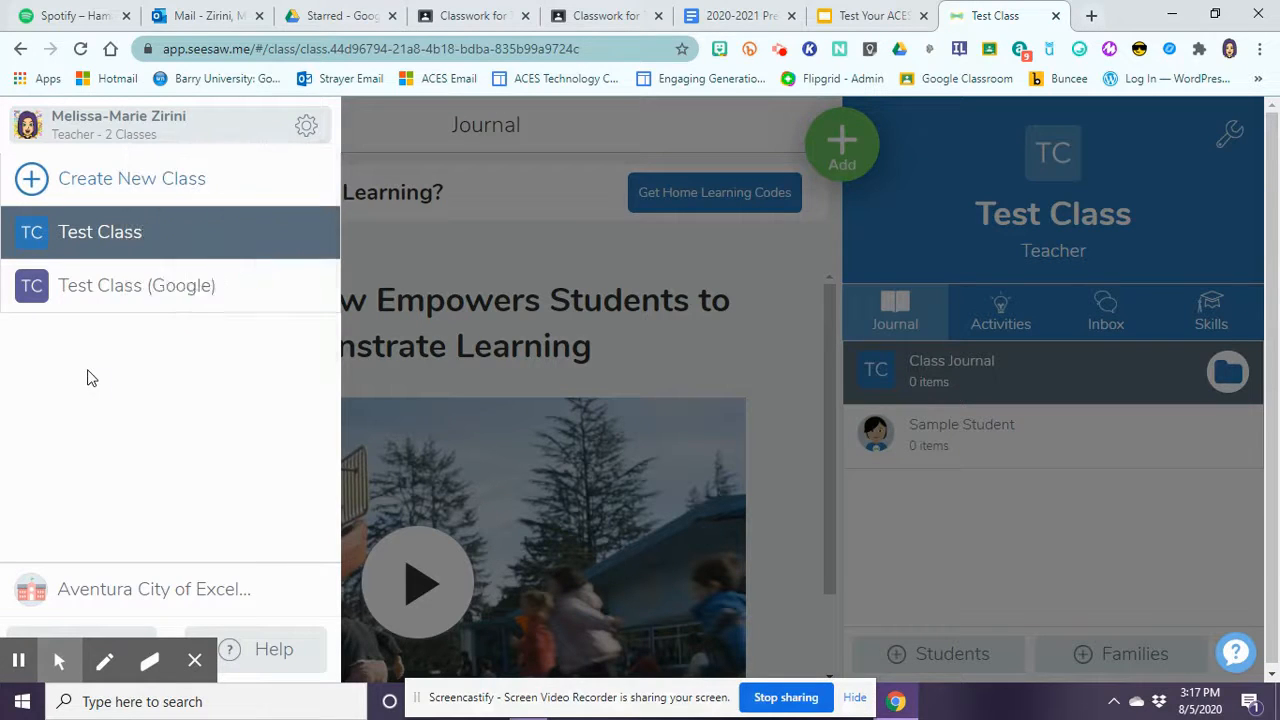
click(118, 298)
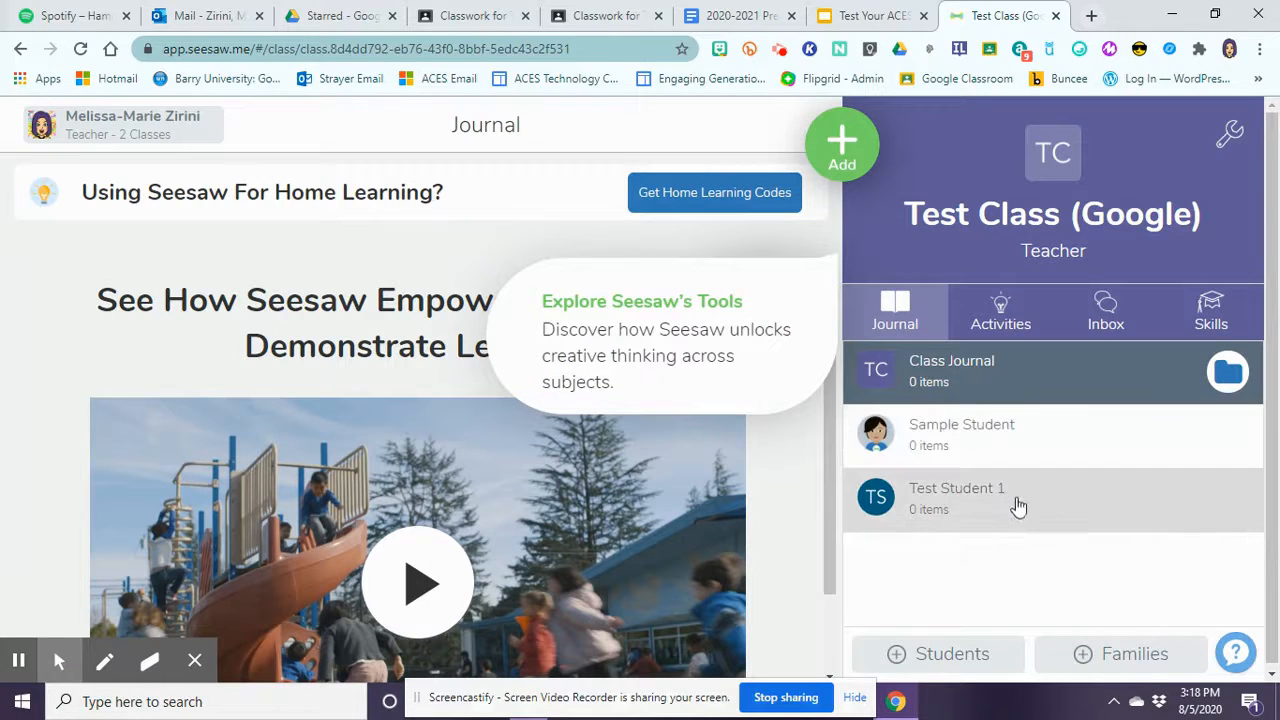
click(1001, 316)
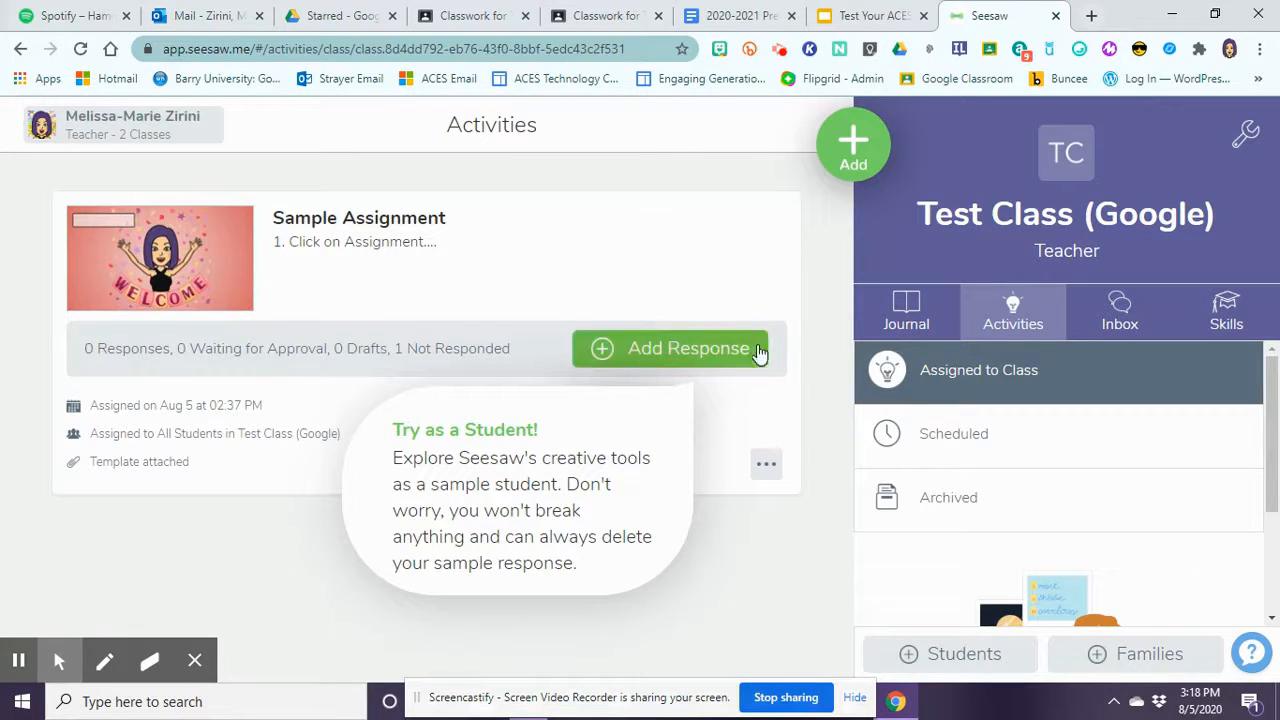
click(1013, 320)
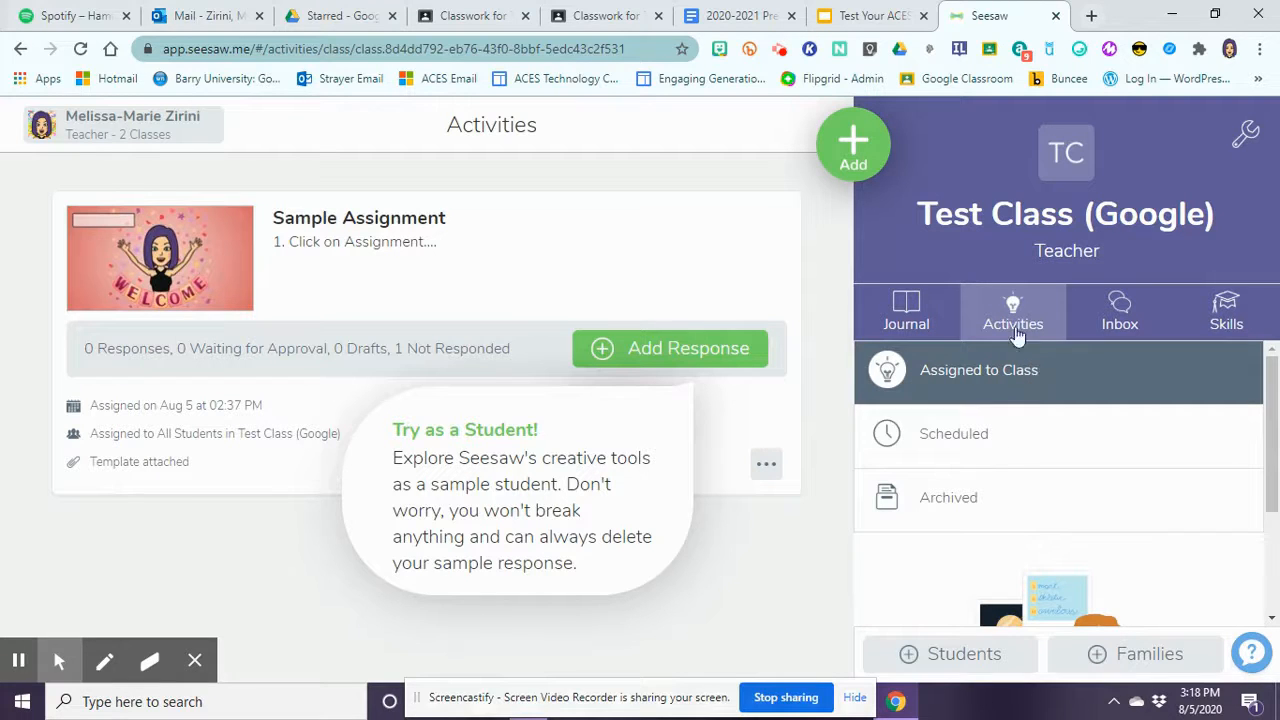
Start assigning an activity, choose Sample Assignment from the personal library and open it for editing
click(853, 145)
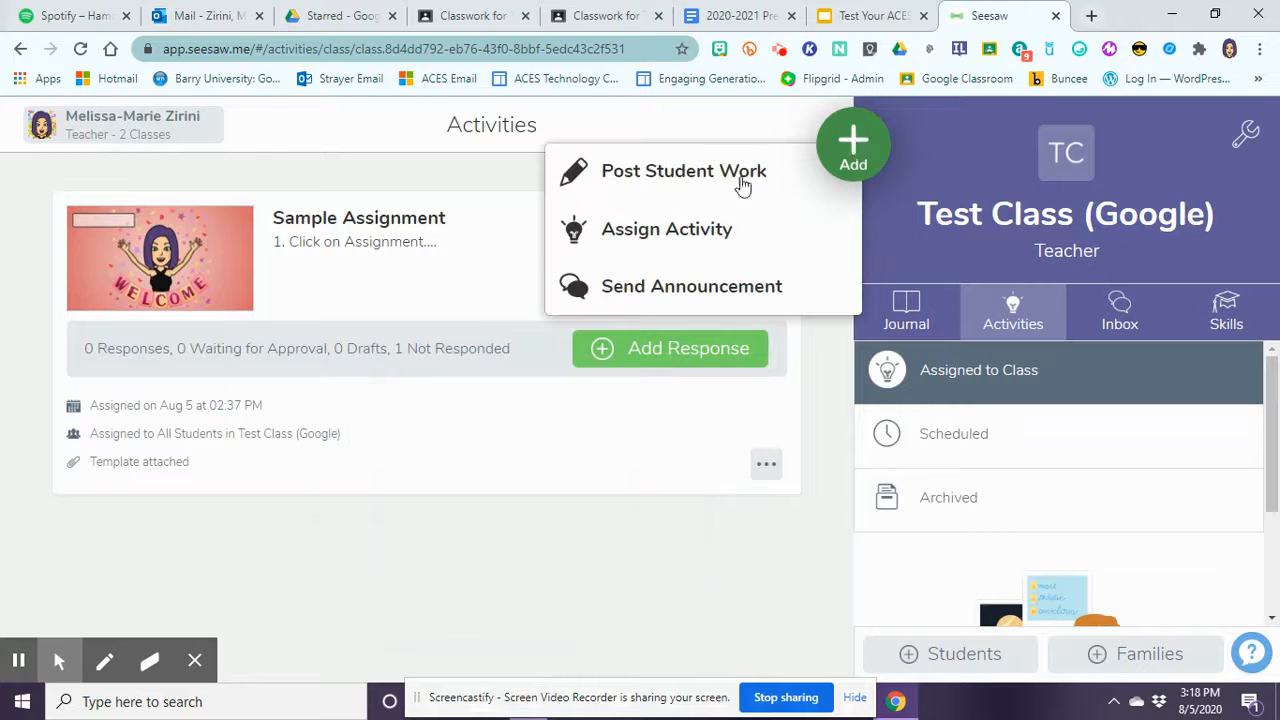
click(650, 234)
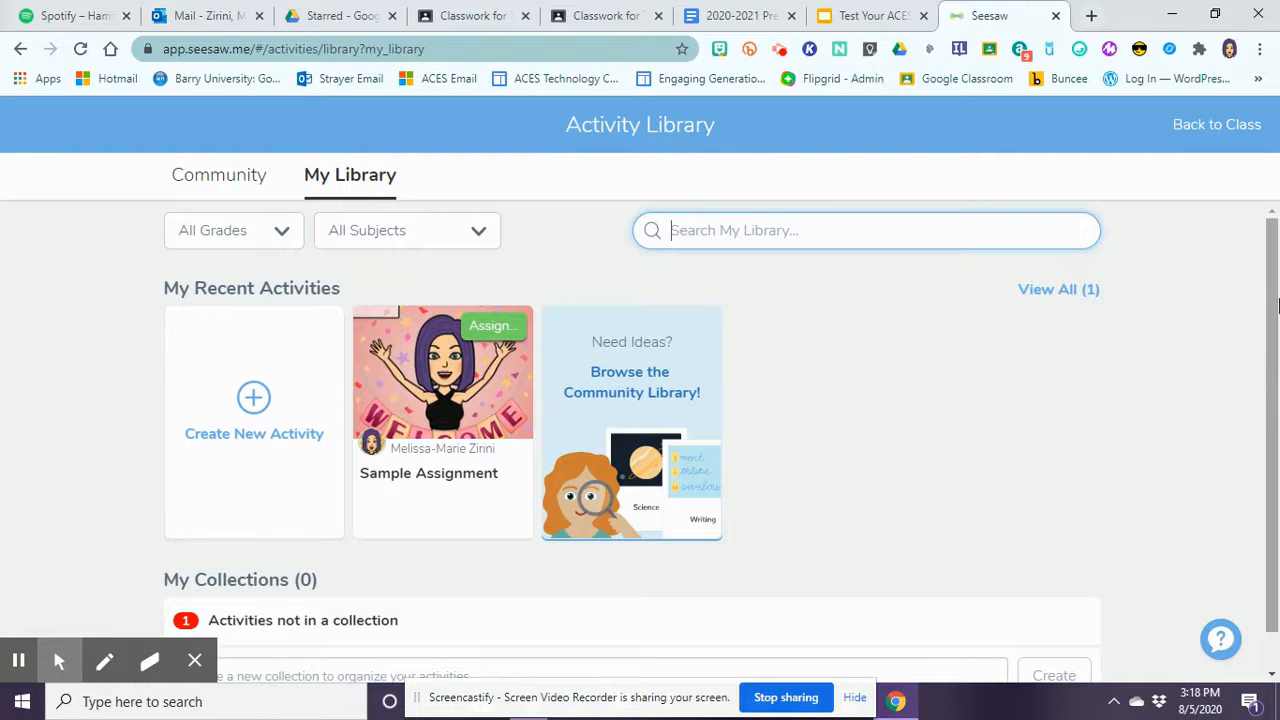
scroll(1274, 297, down, 1)
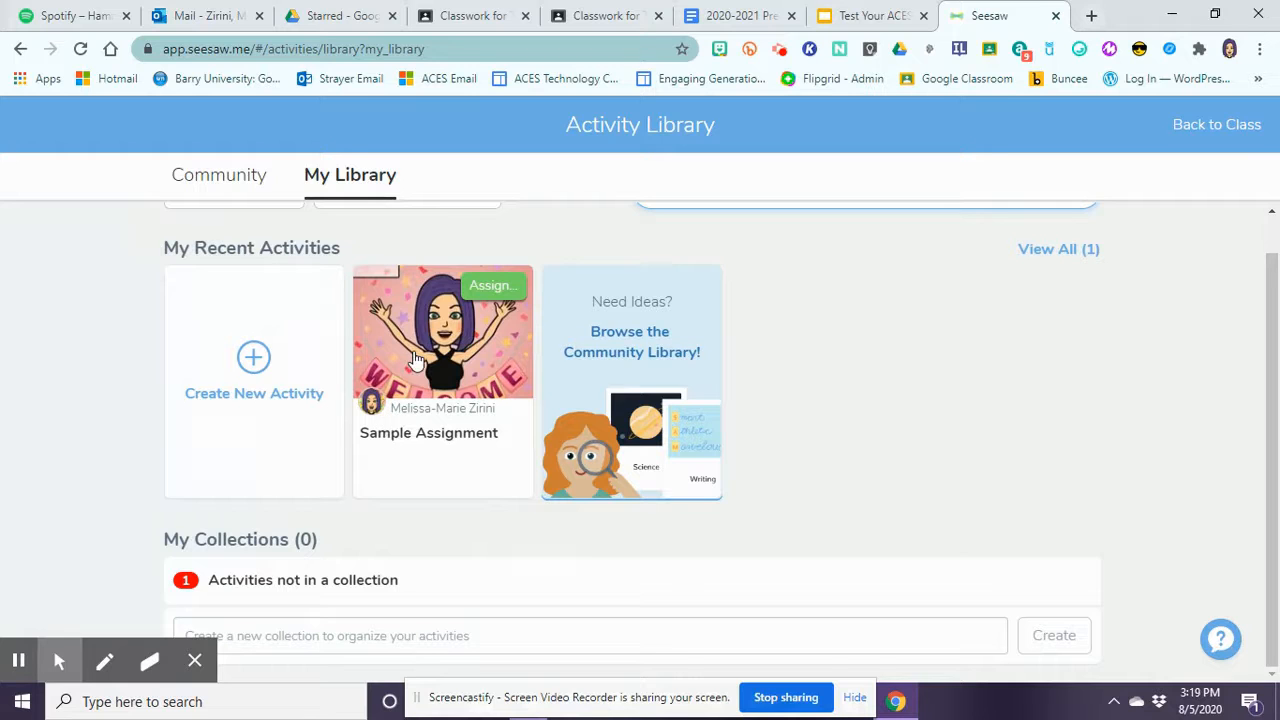
click(414, 357)
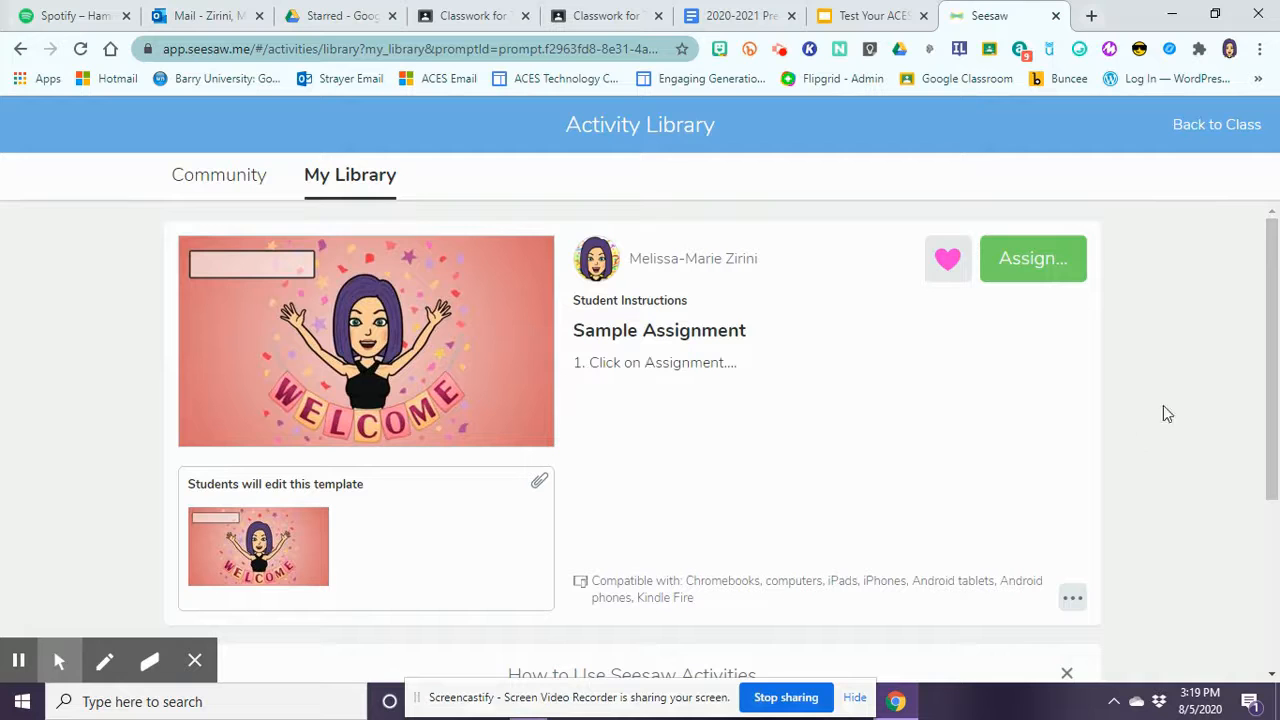
click(1071, 599)
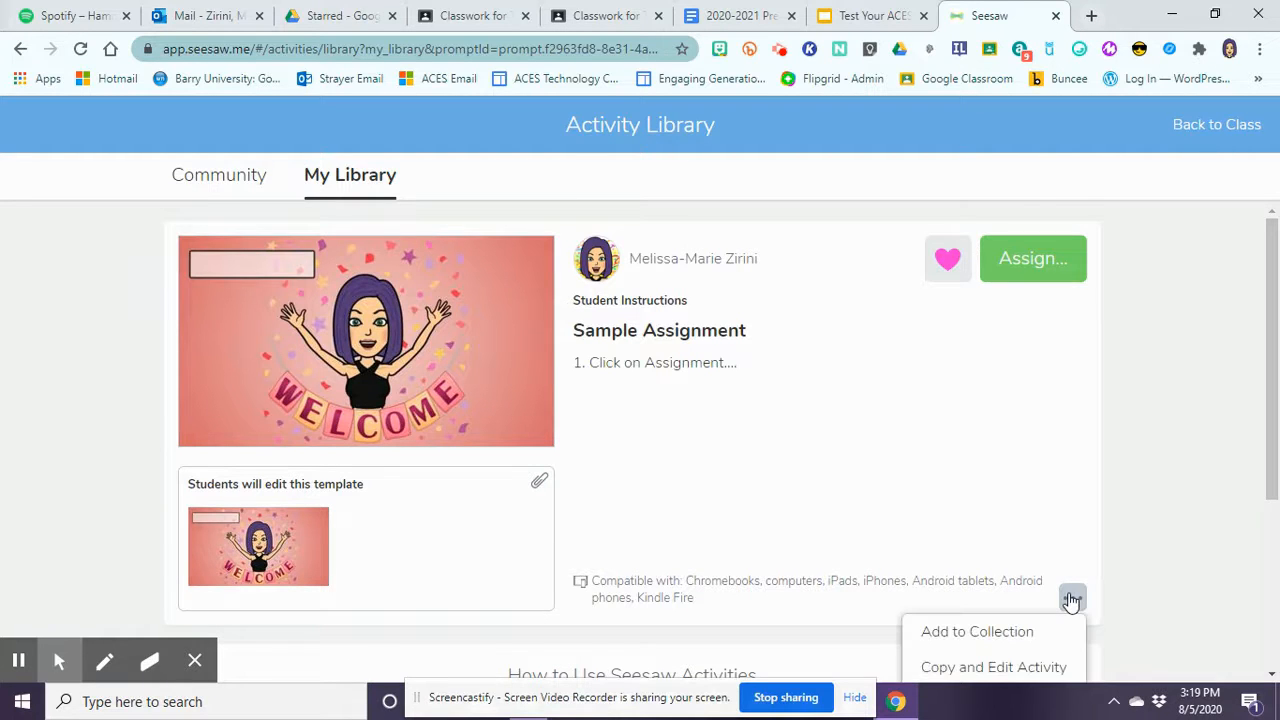
drag(1274, 416, 1274, 492)
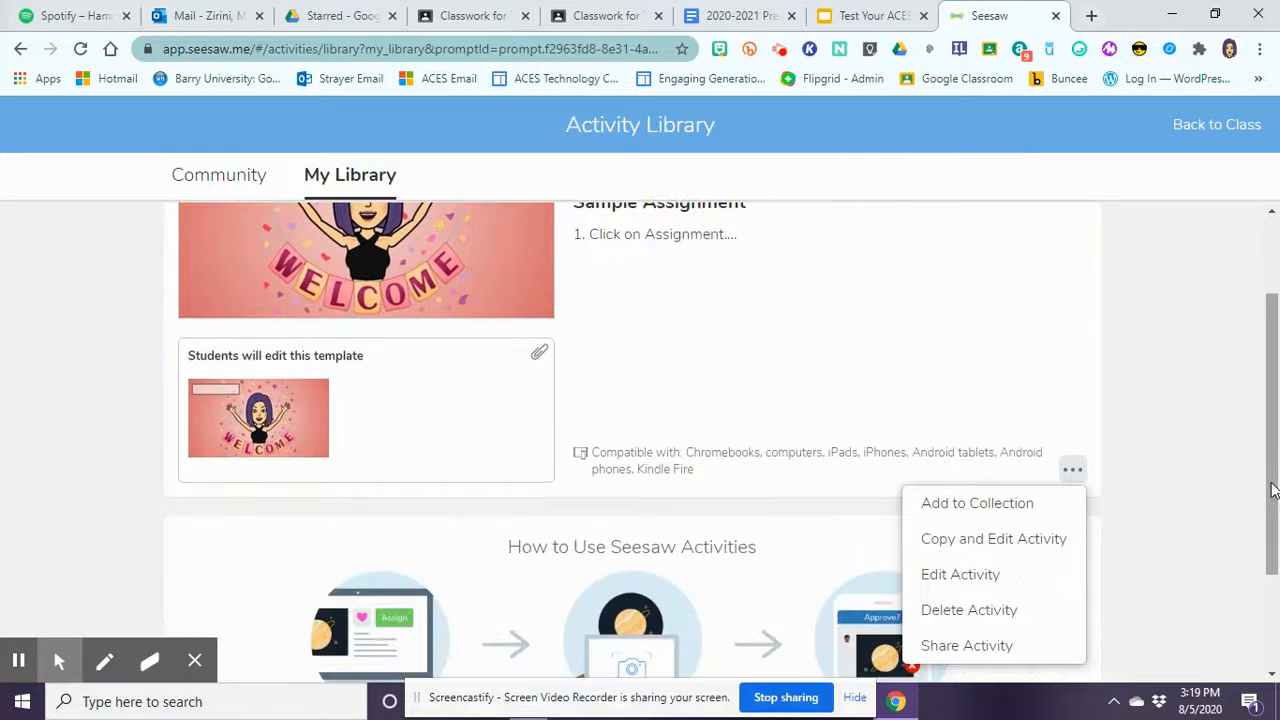
click(991, 576)
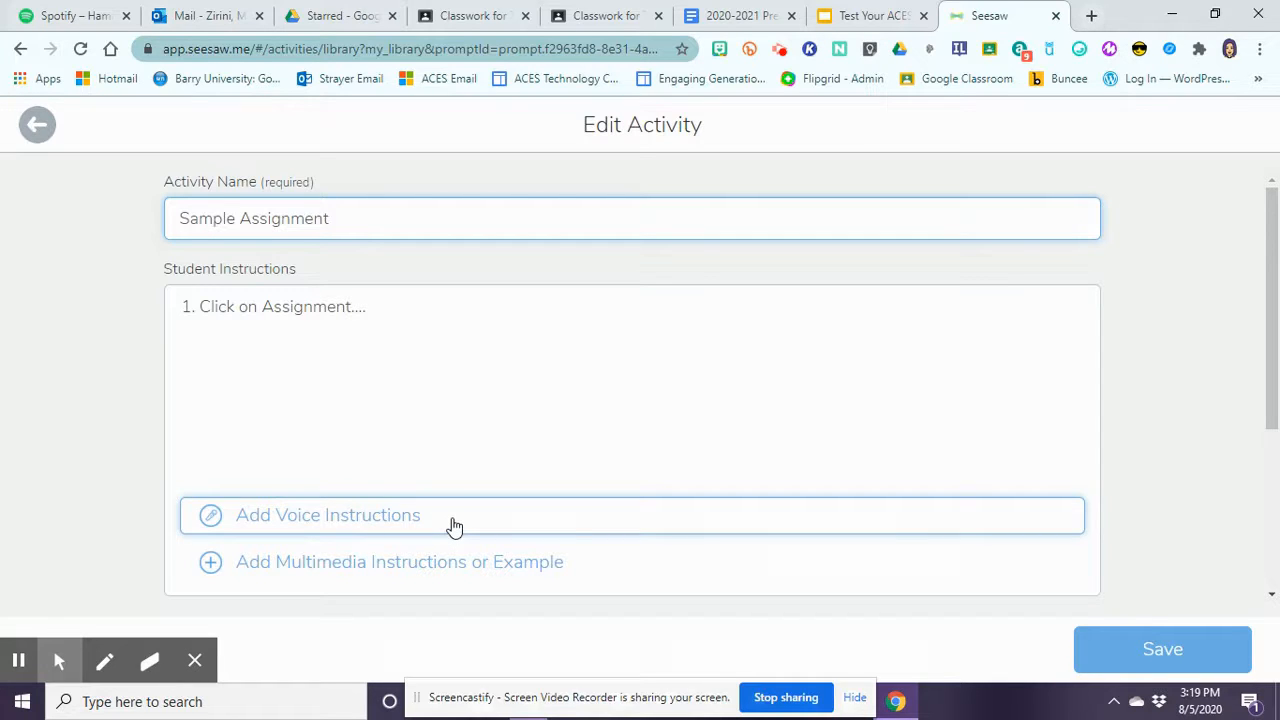
Look at the item types that can be attached as multimedia instructions or an example
click(266, 574)
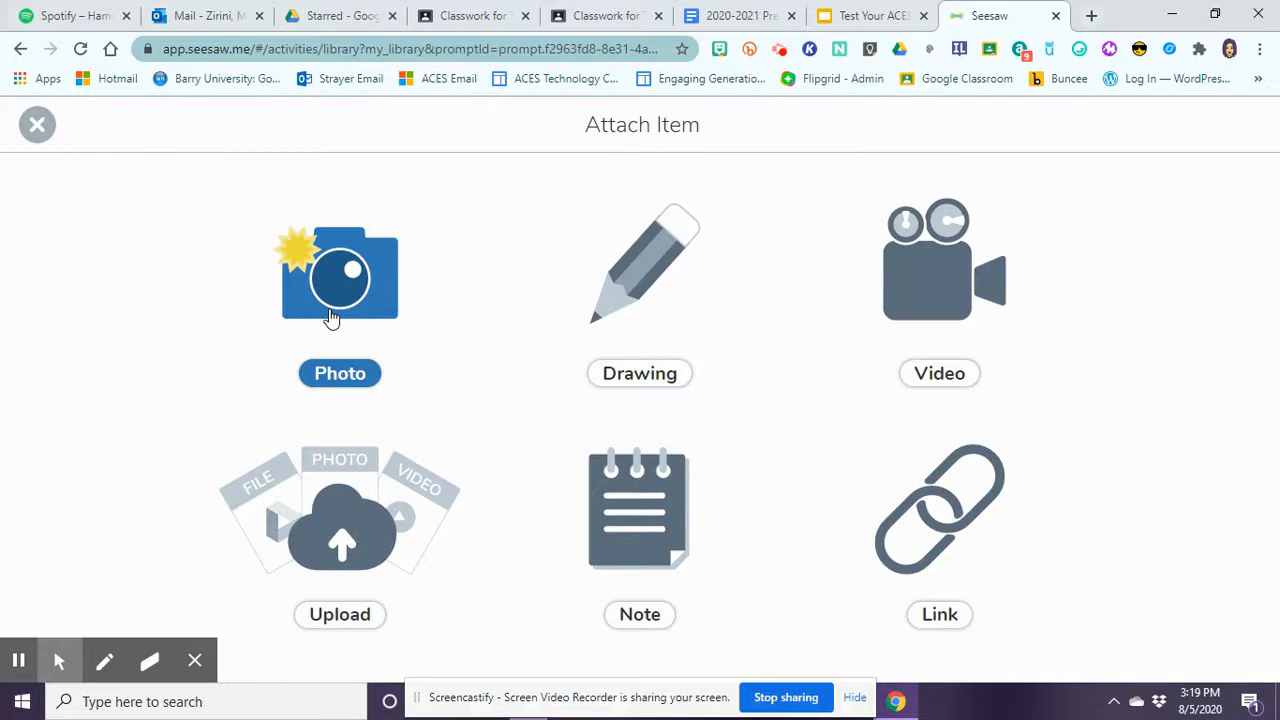
click(32, 130)
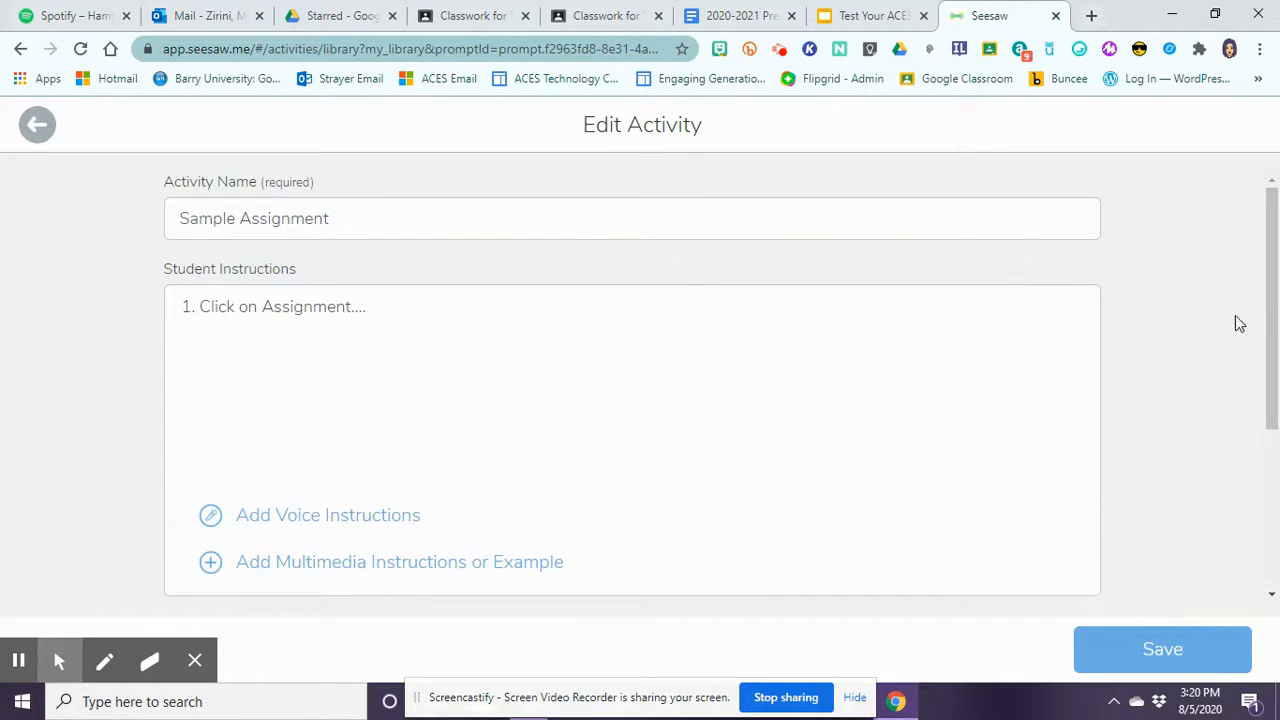
Delete the student template attached to the Sample Assignment activity
click(1272, 290)
drag(1272, 290, 1275, 413)
click(362, 524)
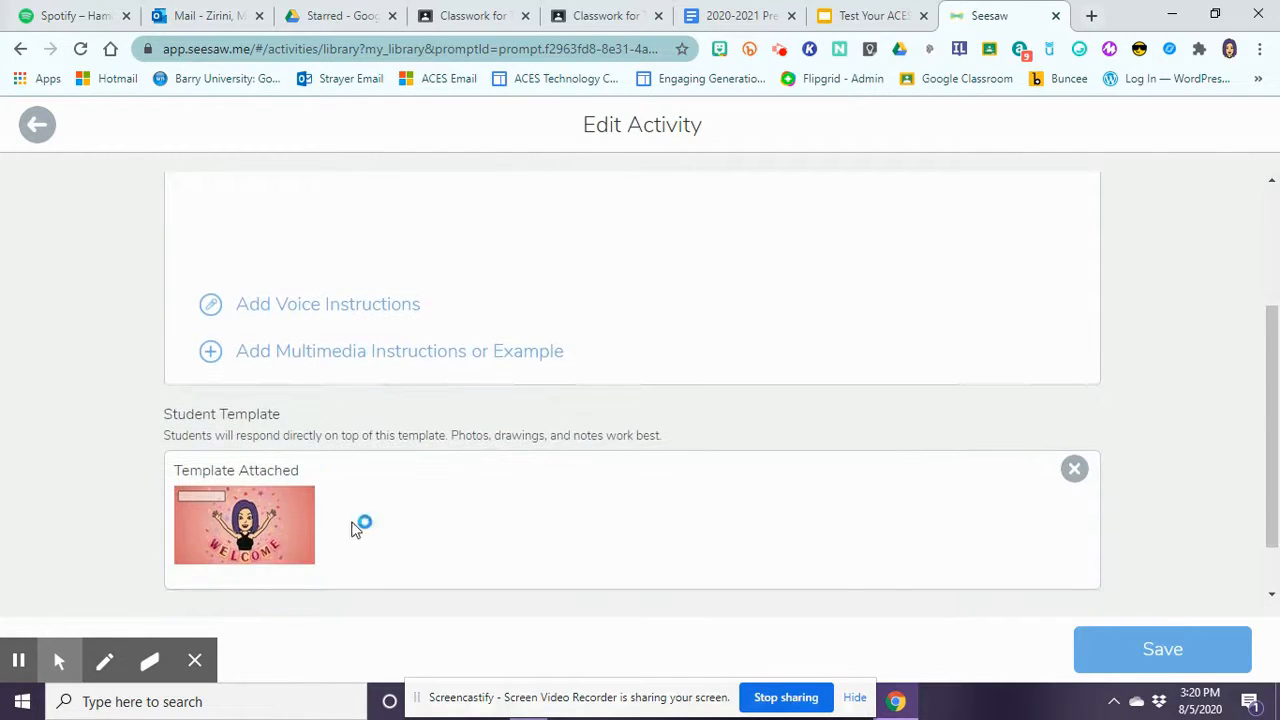
click(330, 472)
click(1074, 470)
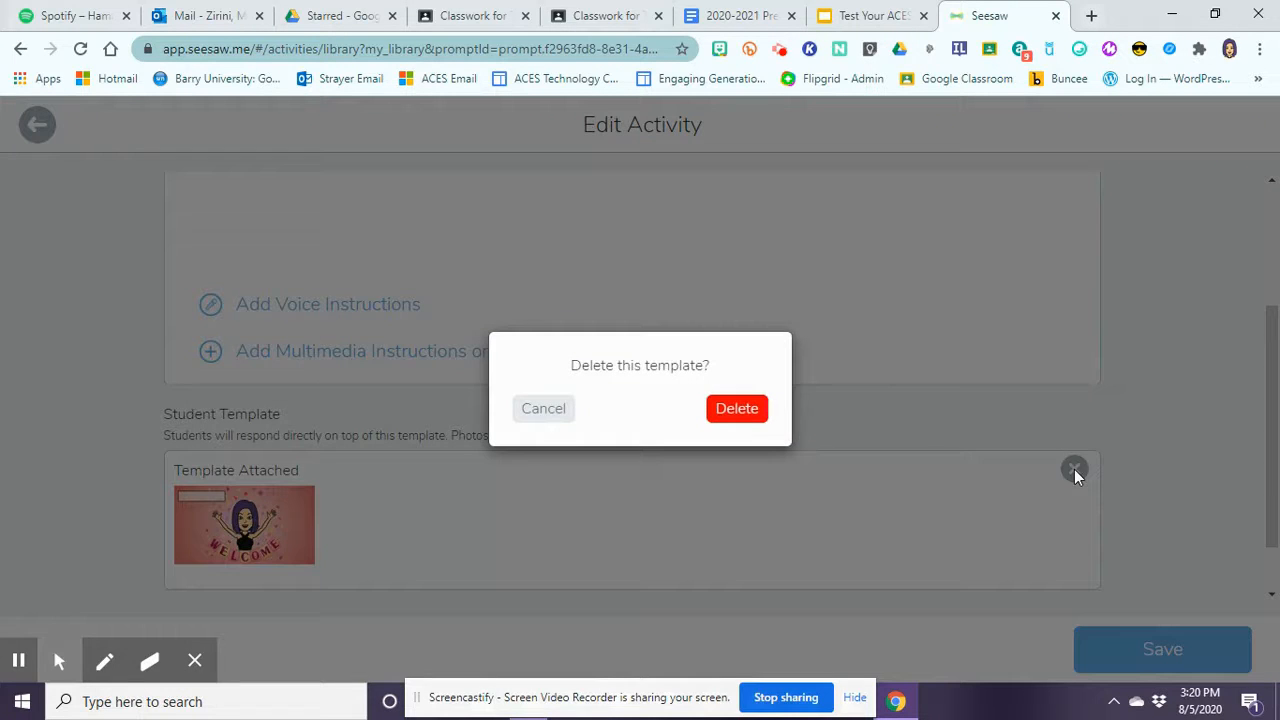
click(737, 410)
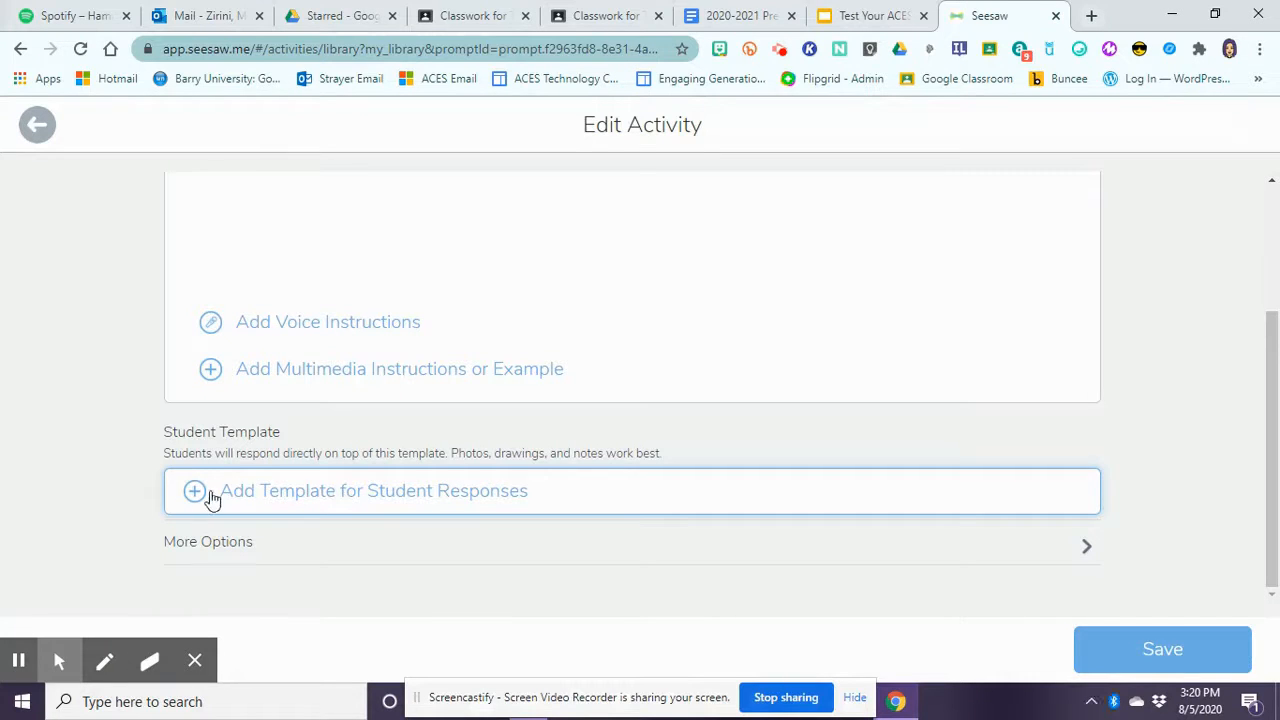
Add a new template for student responses by uploading the WELCOME slide presentation from Google Drive
click(248, 492)
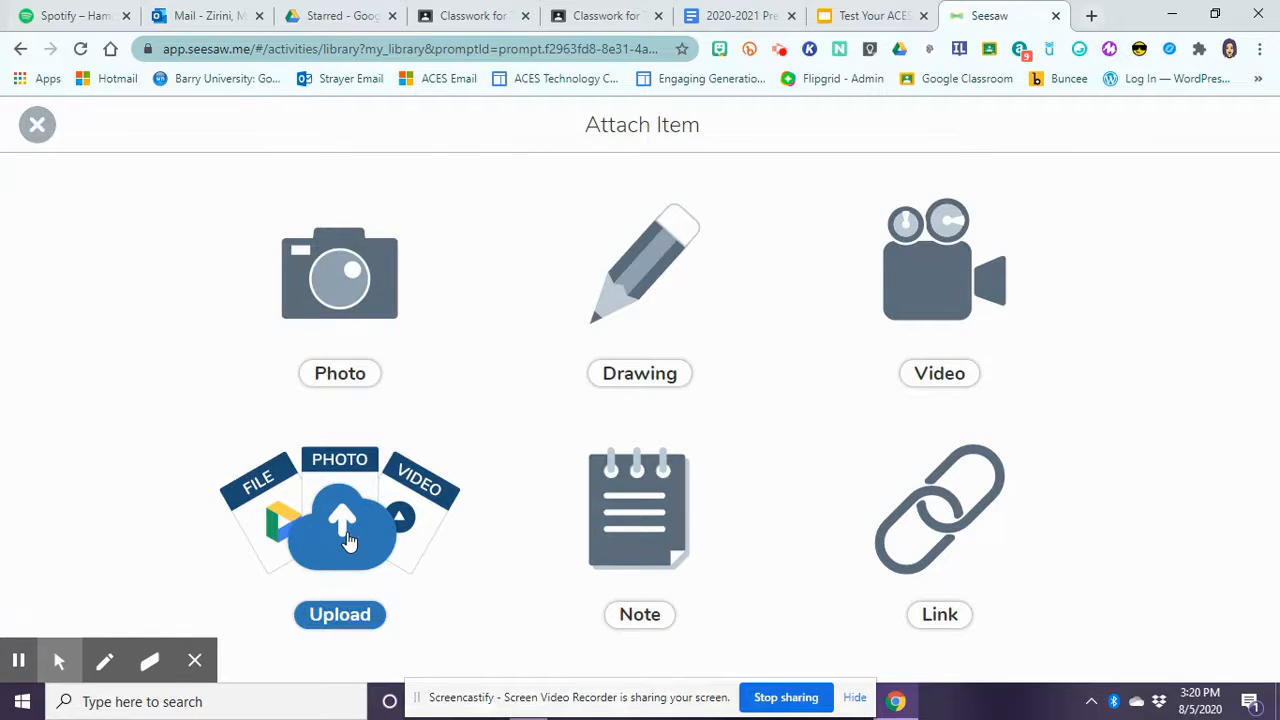
click(345, 535)
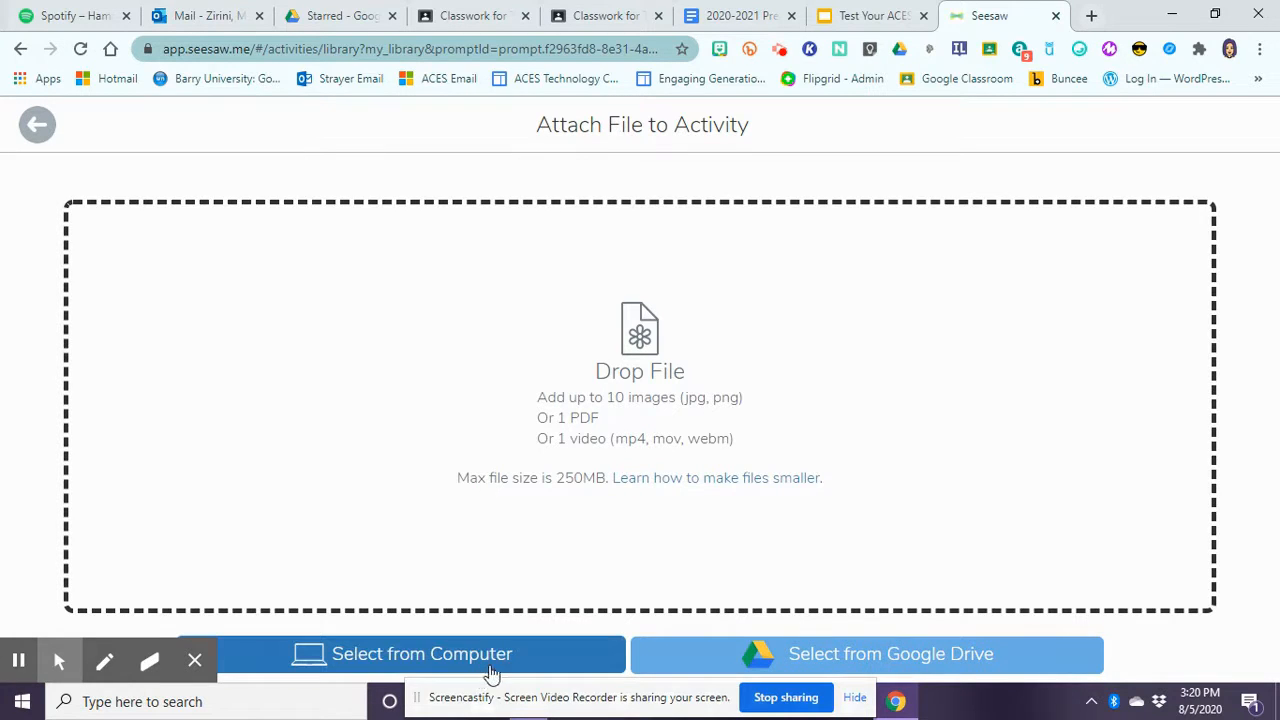
click(714, 660)
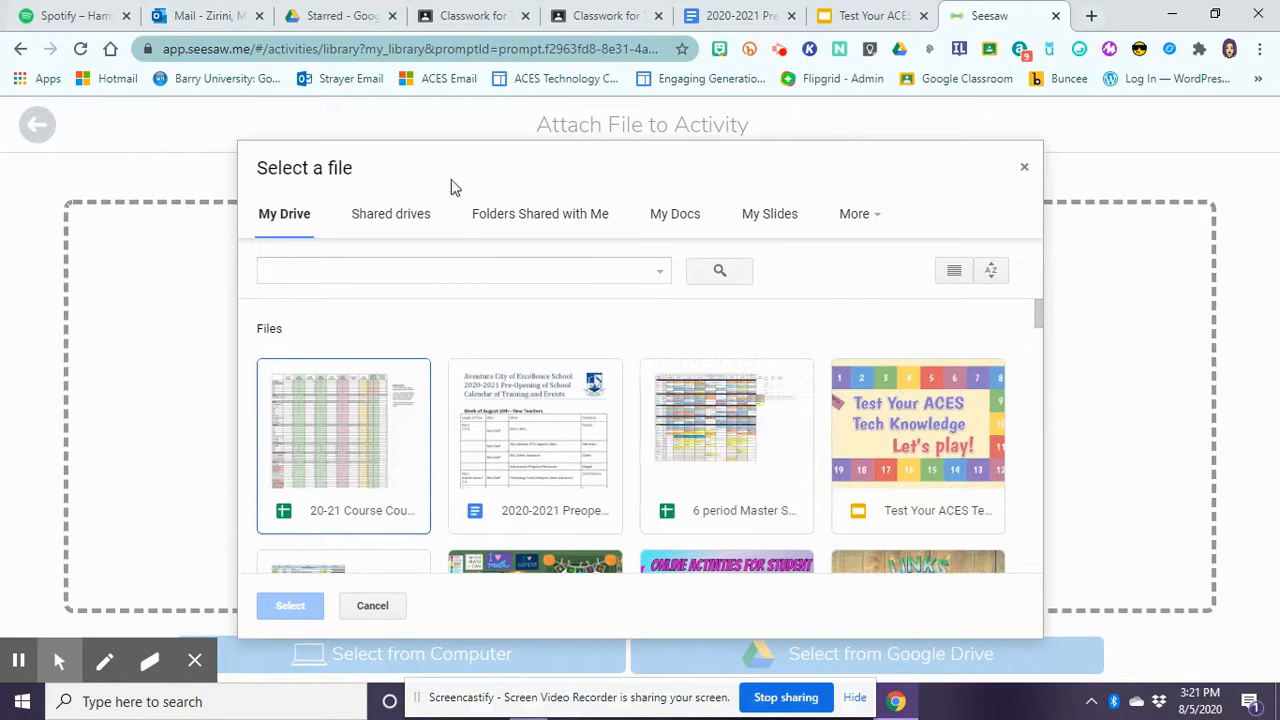
click(758, 212)
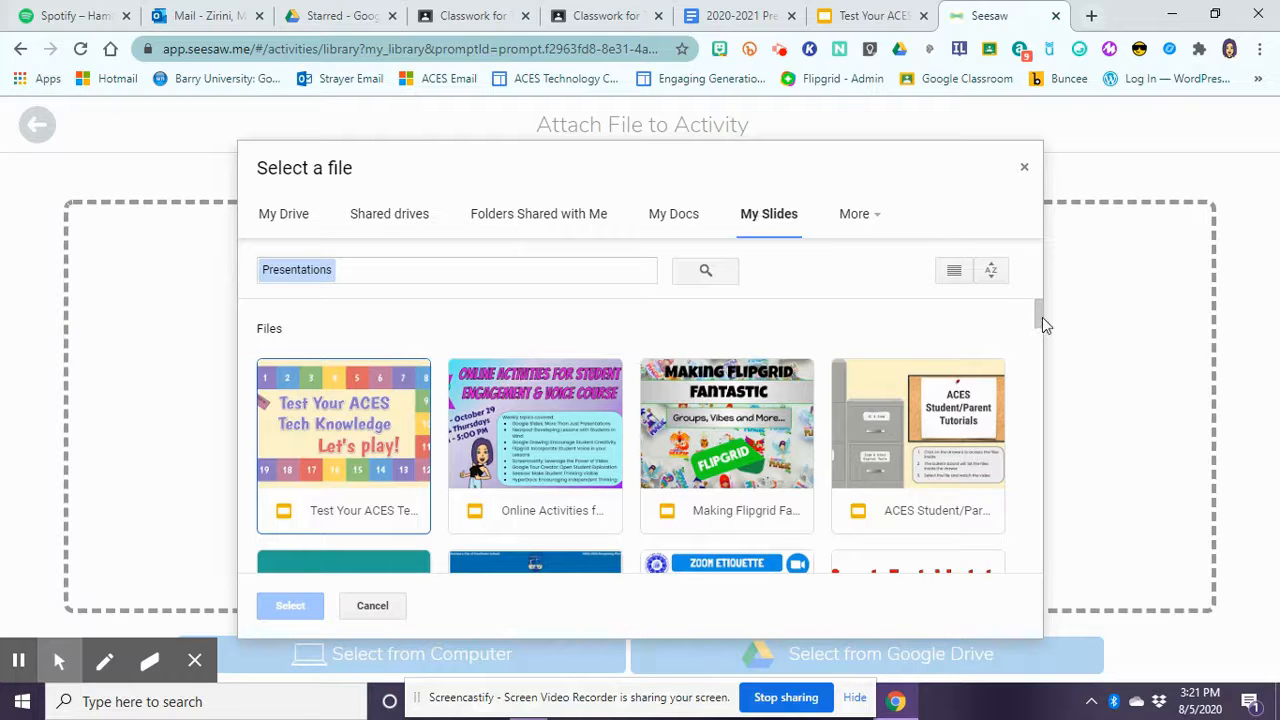
drag(1040, 327, 1043, 393)
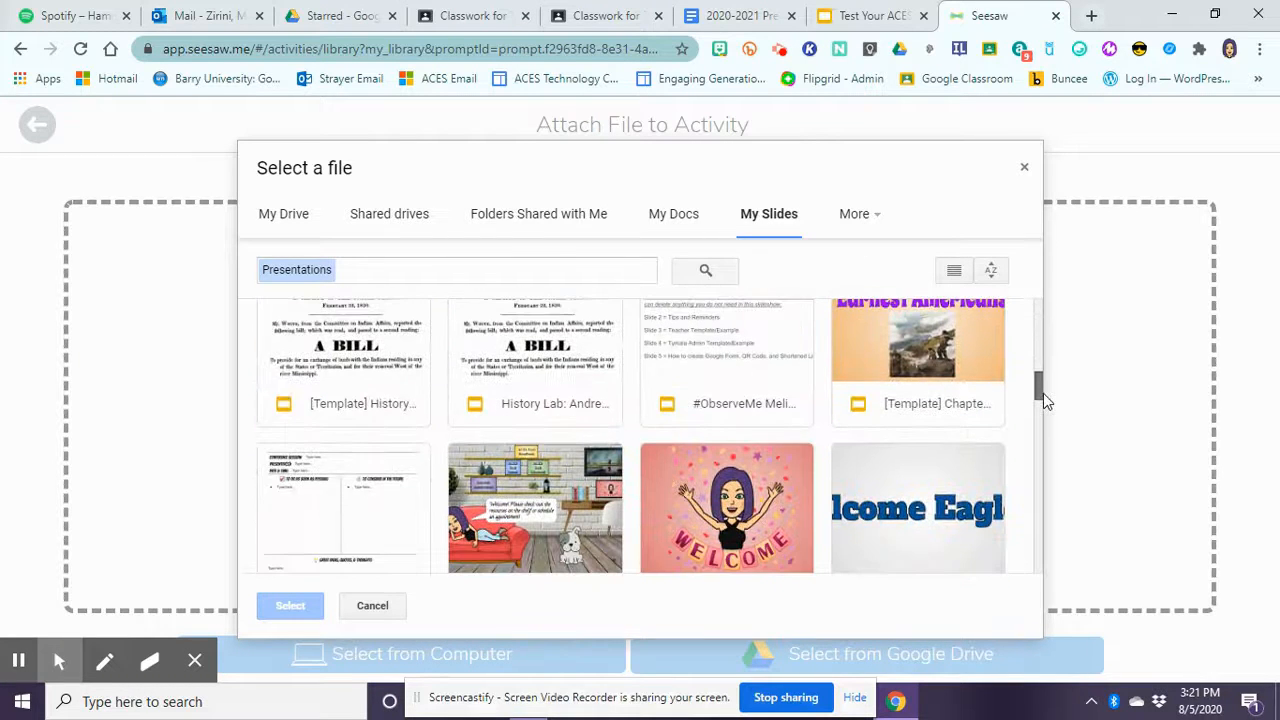
click(727, 509)
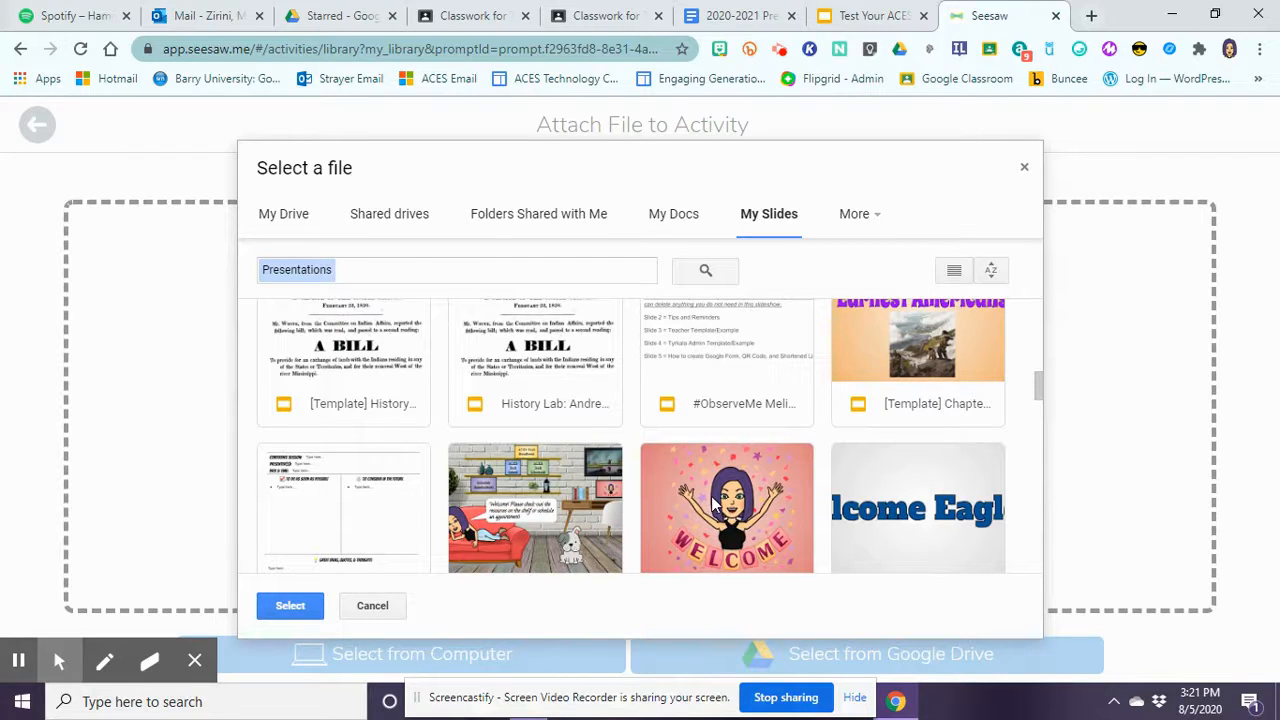
click(288, 606)
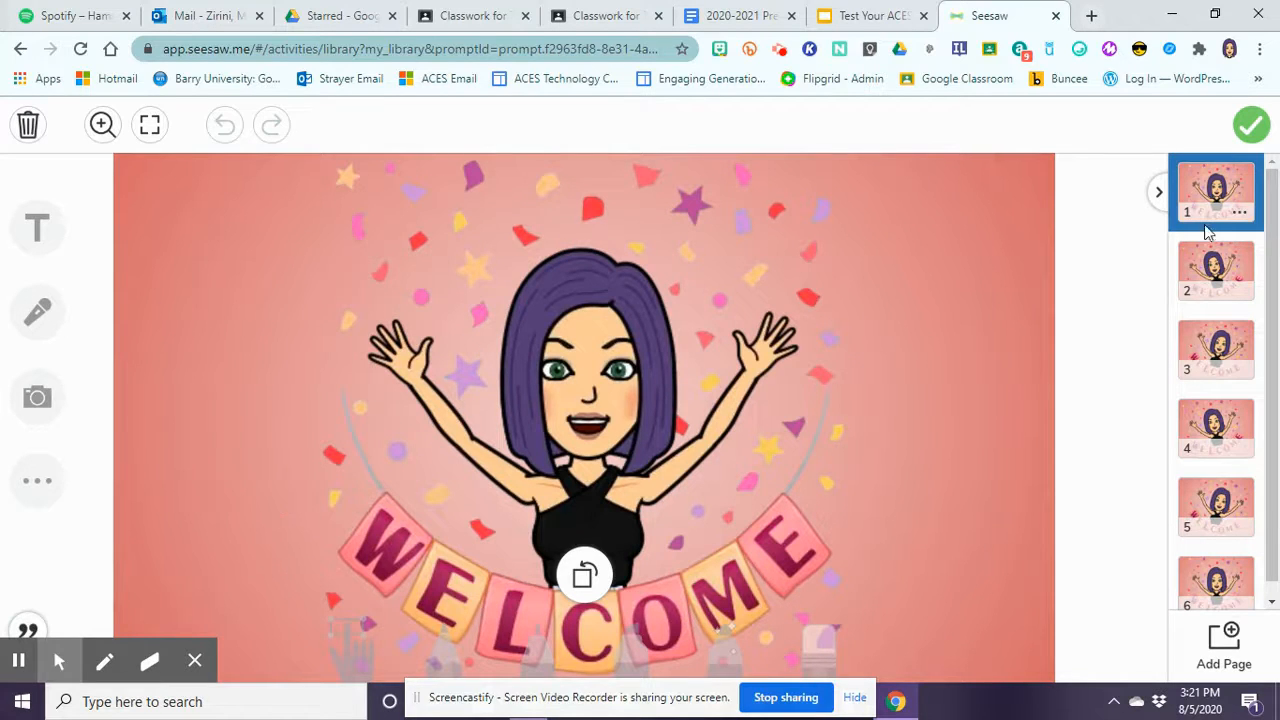
click(1236, 211)
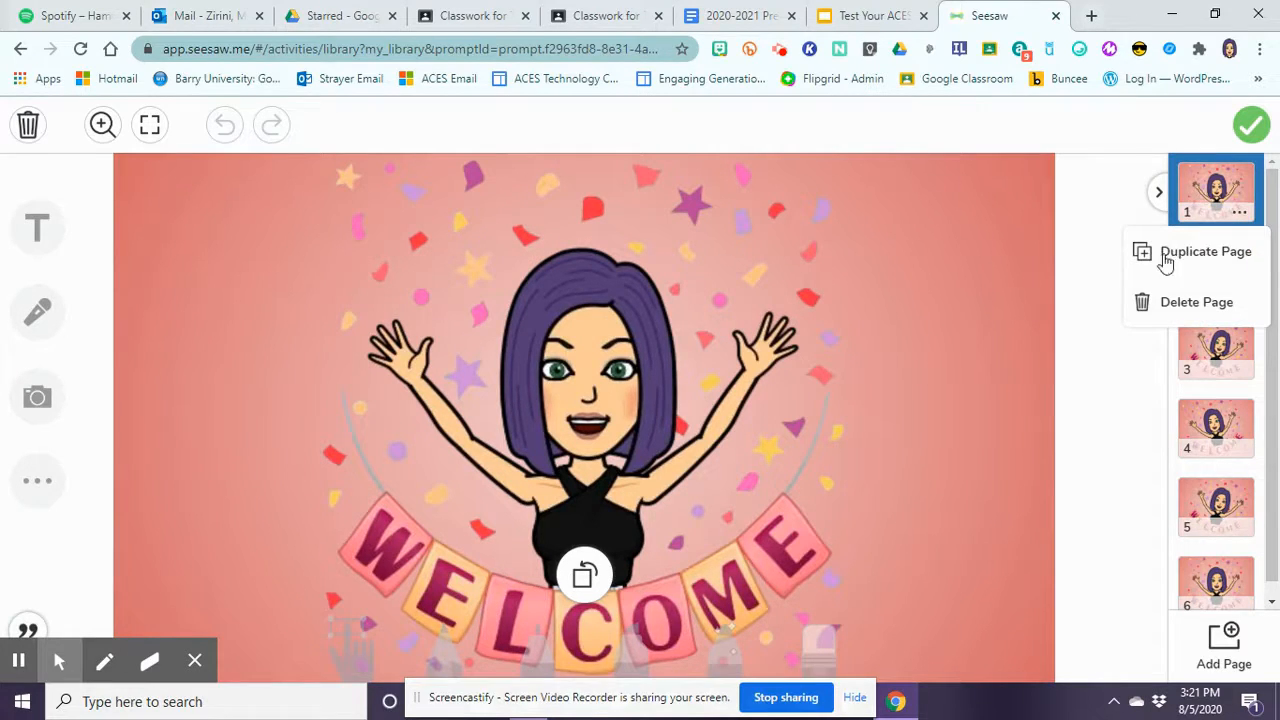
click(960, 468)
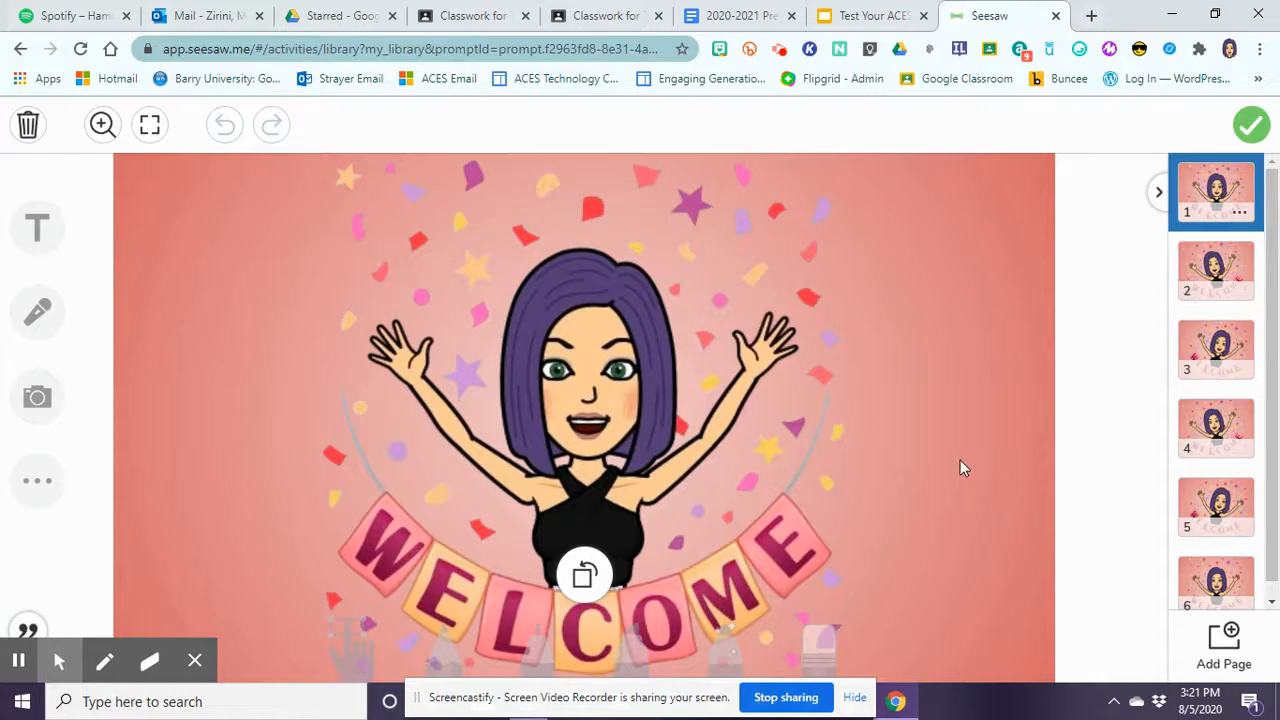
click(818, 650)
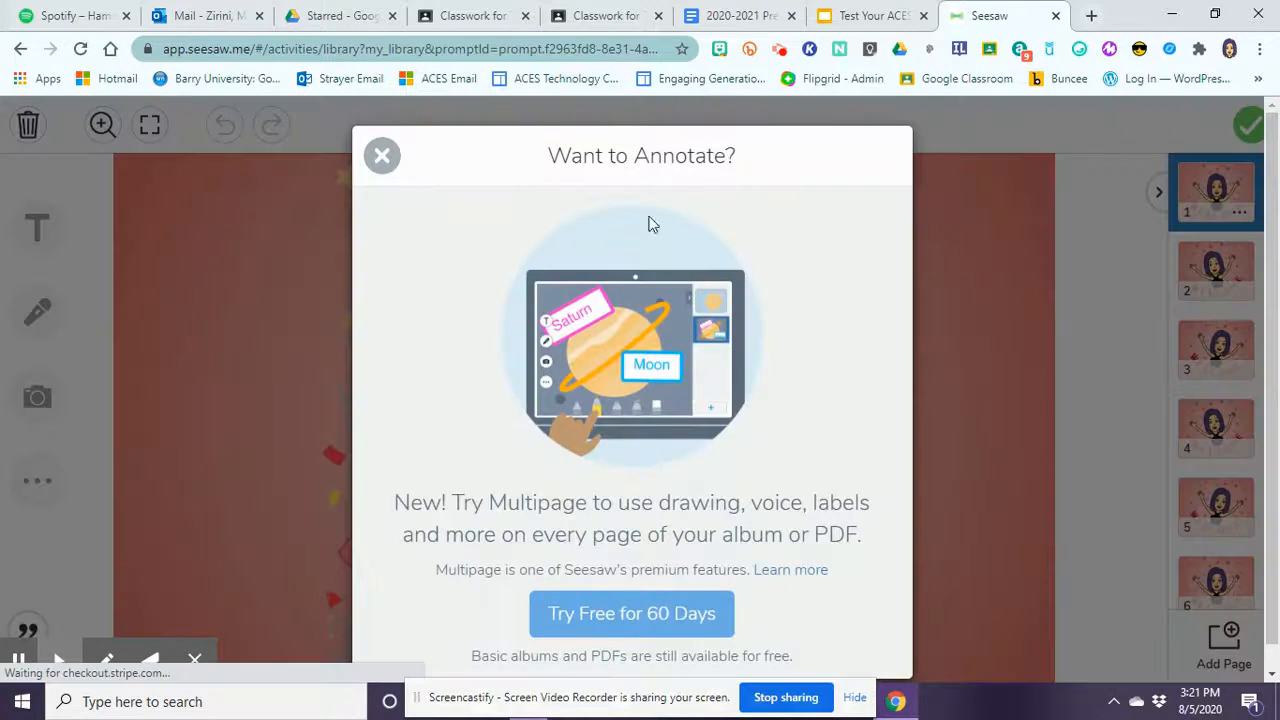
click(381, 155)
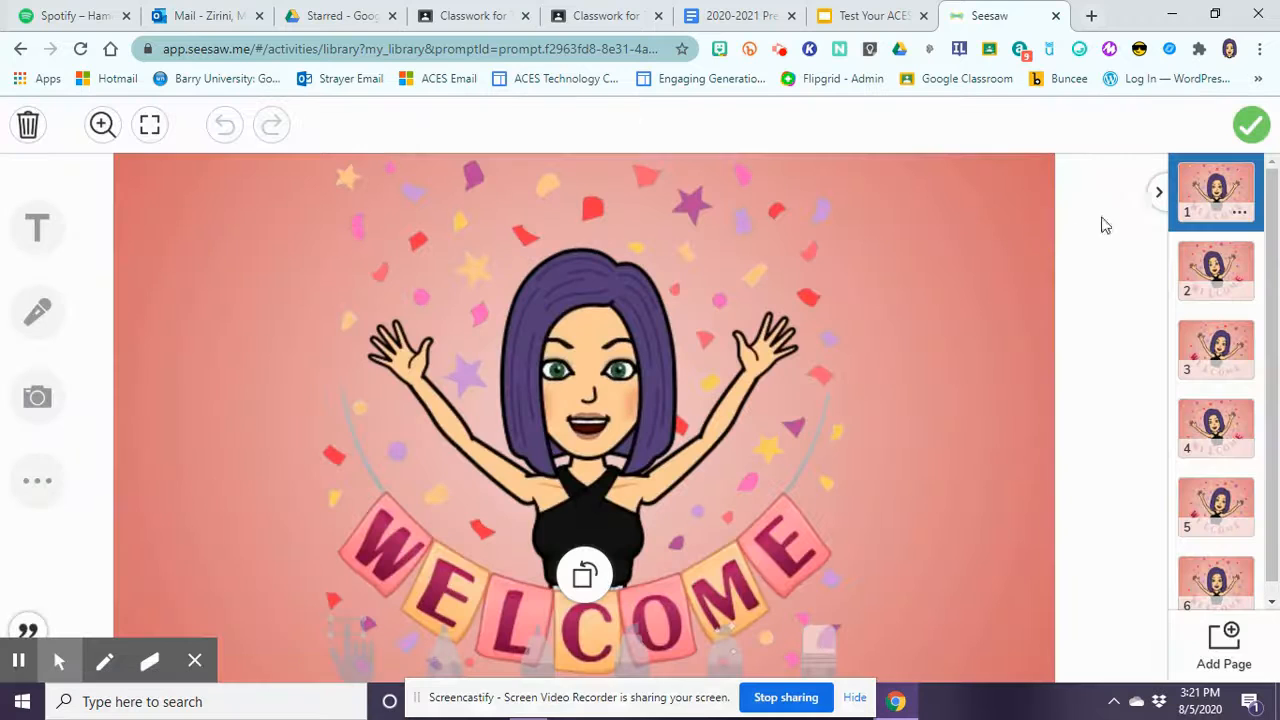
Delete pages 6 and 5 from the student response template
scroll(1273, 527, down, 2)
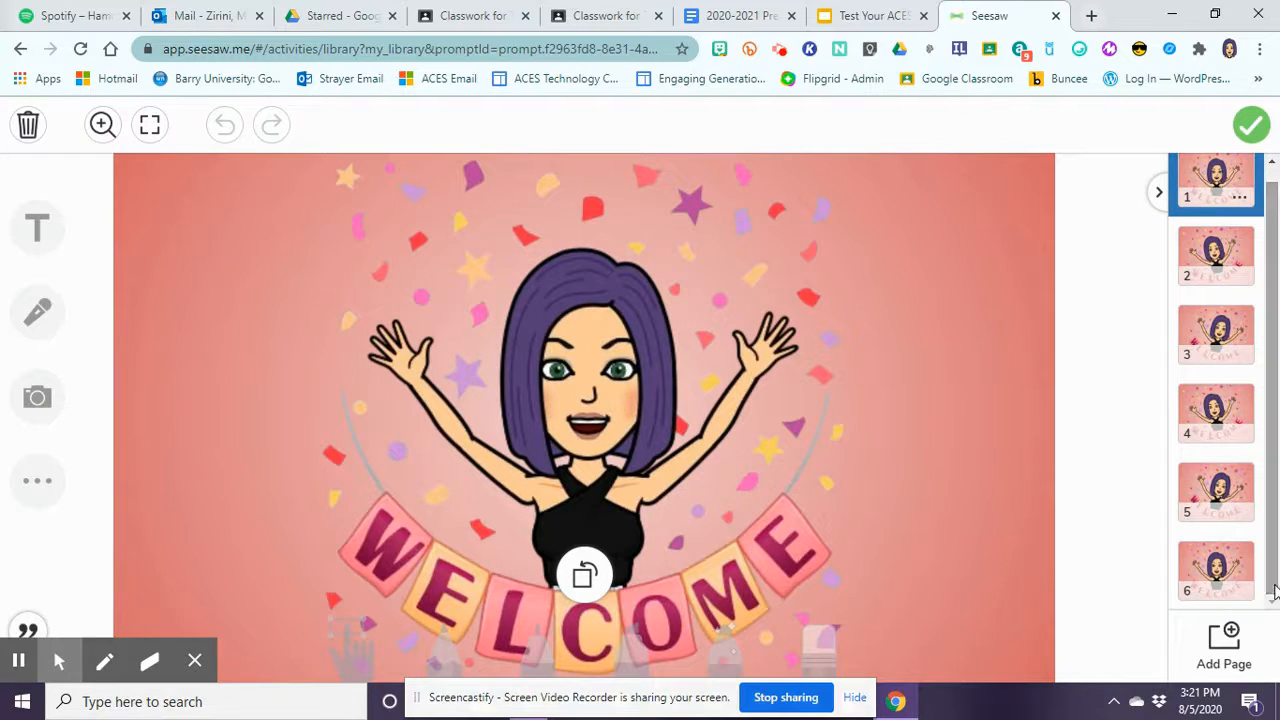
click(1243, 597)
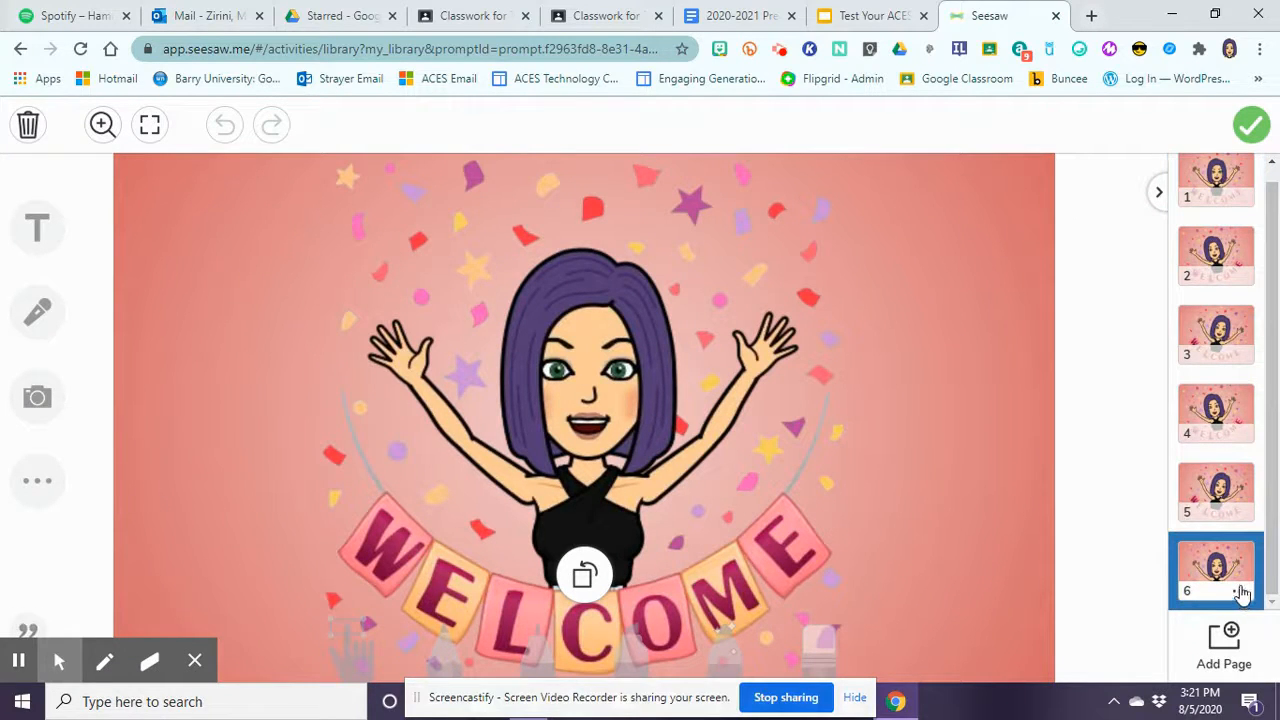
click(1239, 591)
click(1208, 560)
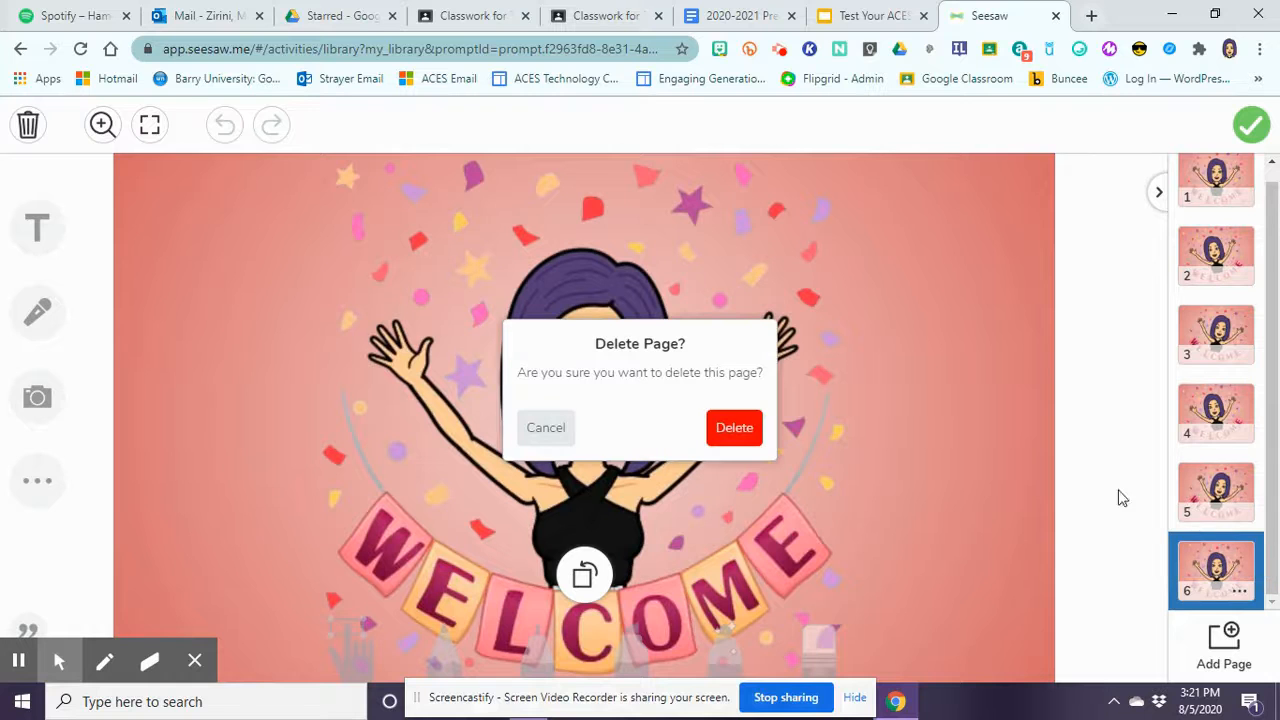
click(735, 432)
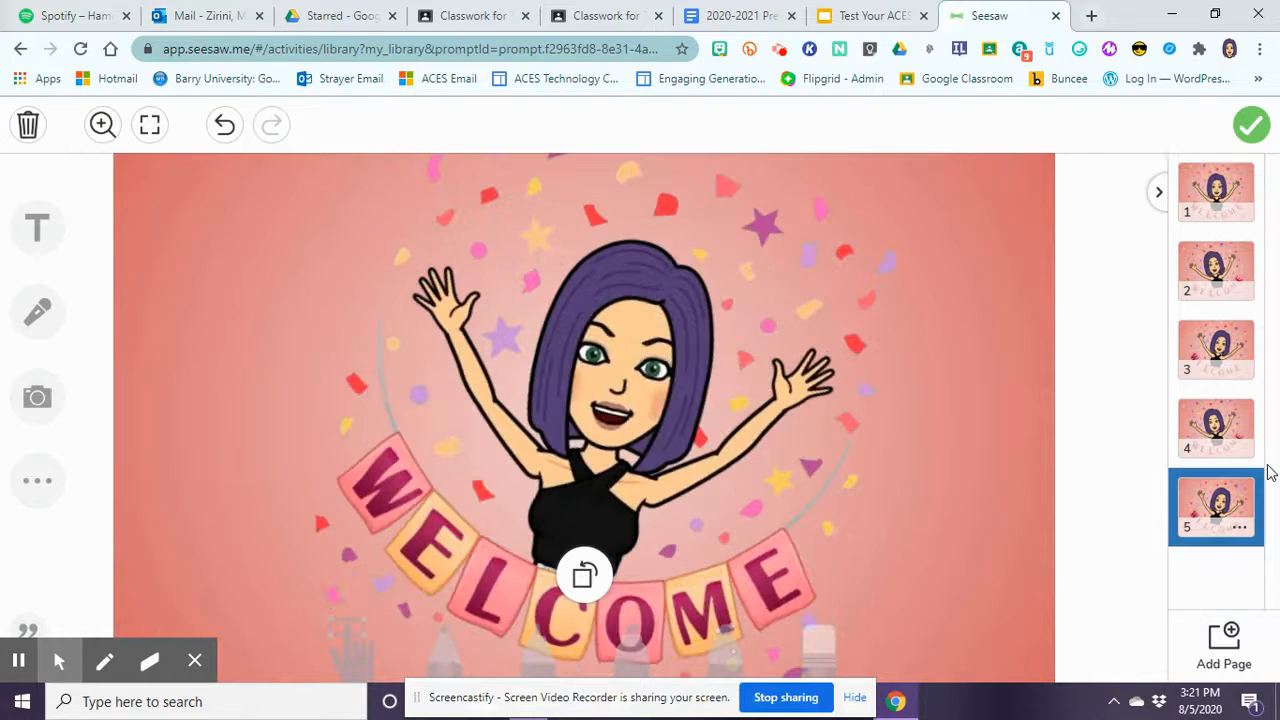
click(1240, 531)
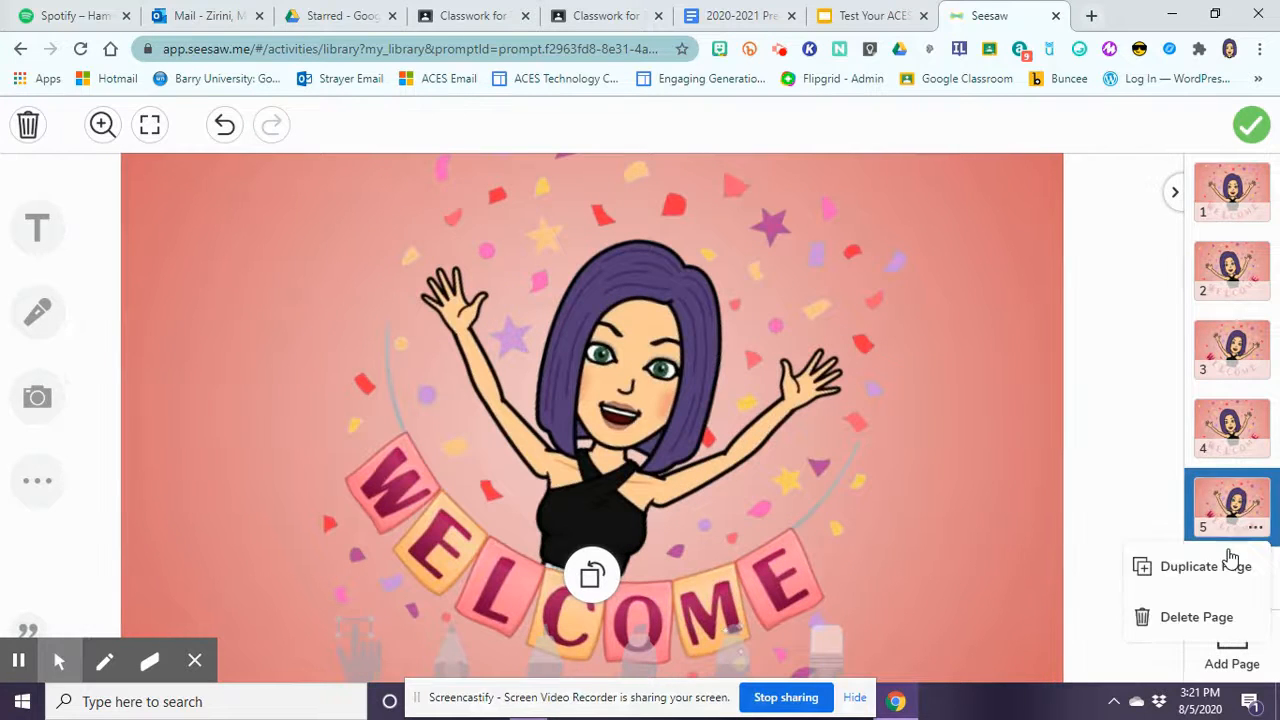
click(1208, 614)
click(735, 432)
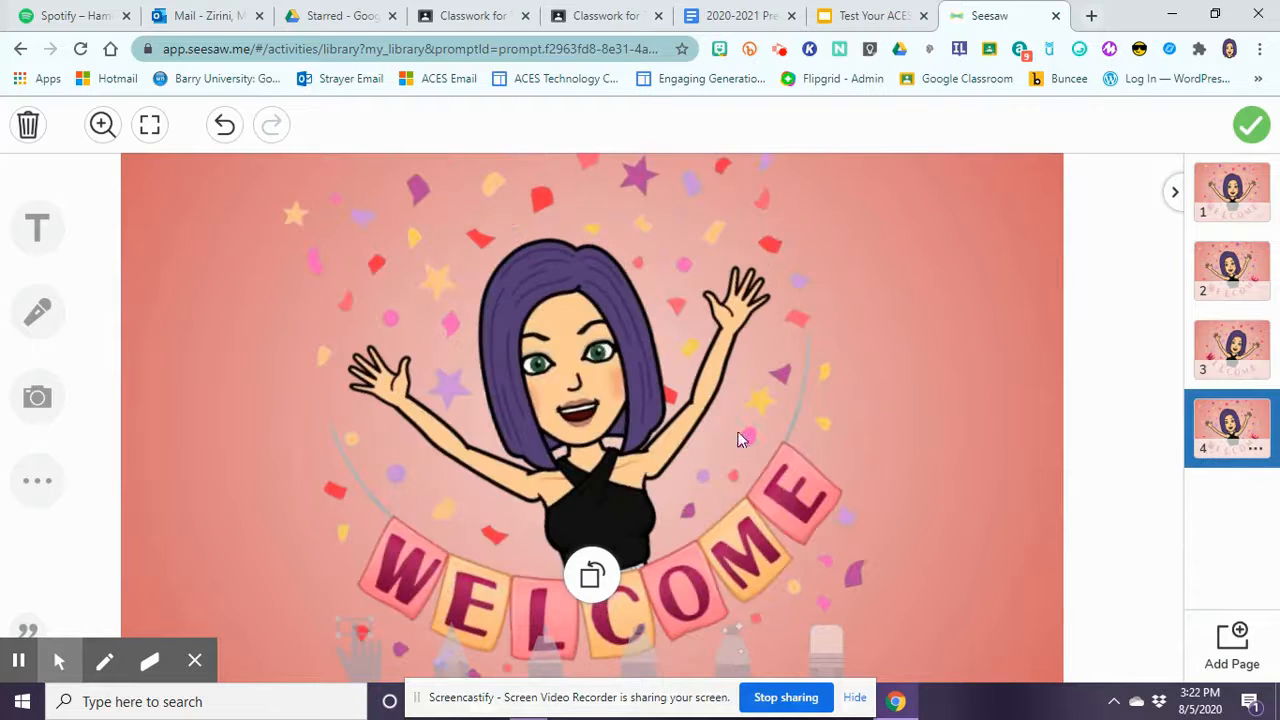
Delete pages 4, 3 and 2 from the template so that only the first page is kept
click(1255, 448)
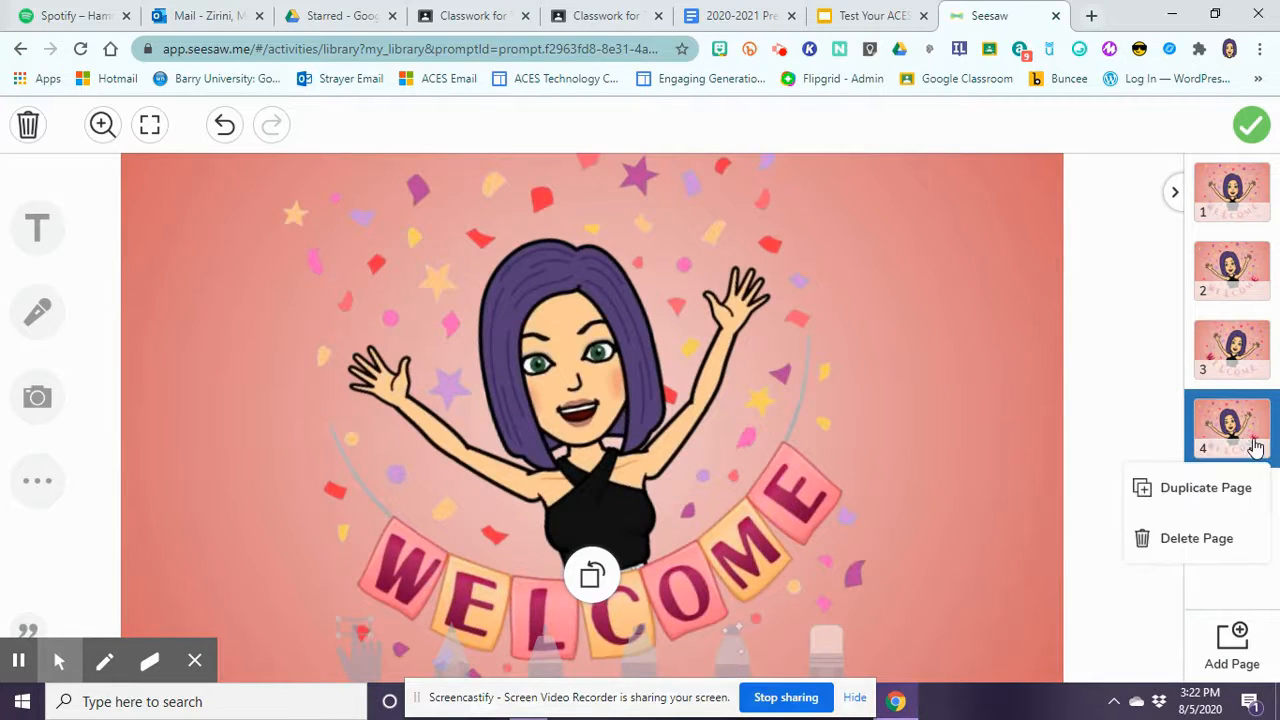
click(1191, 540)
click(734, 429)
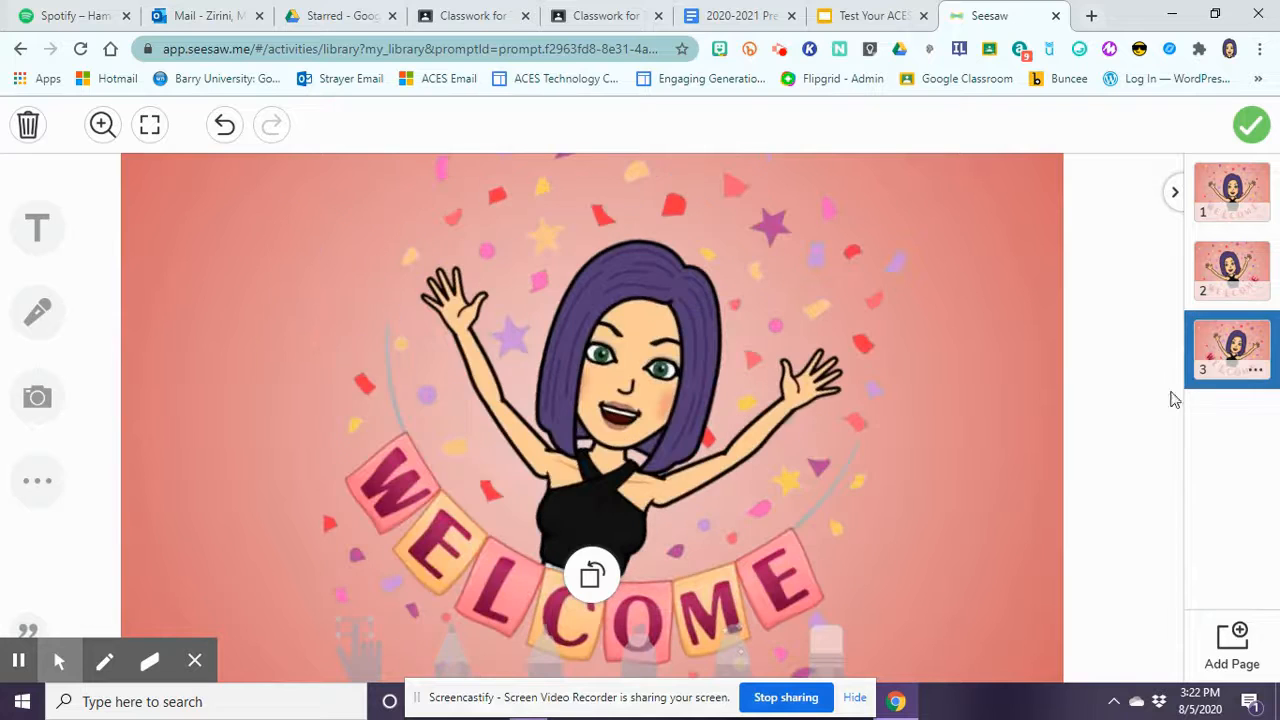
click(1255, 370)
click(1160, 468)
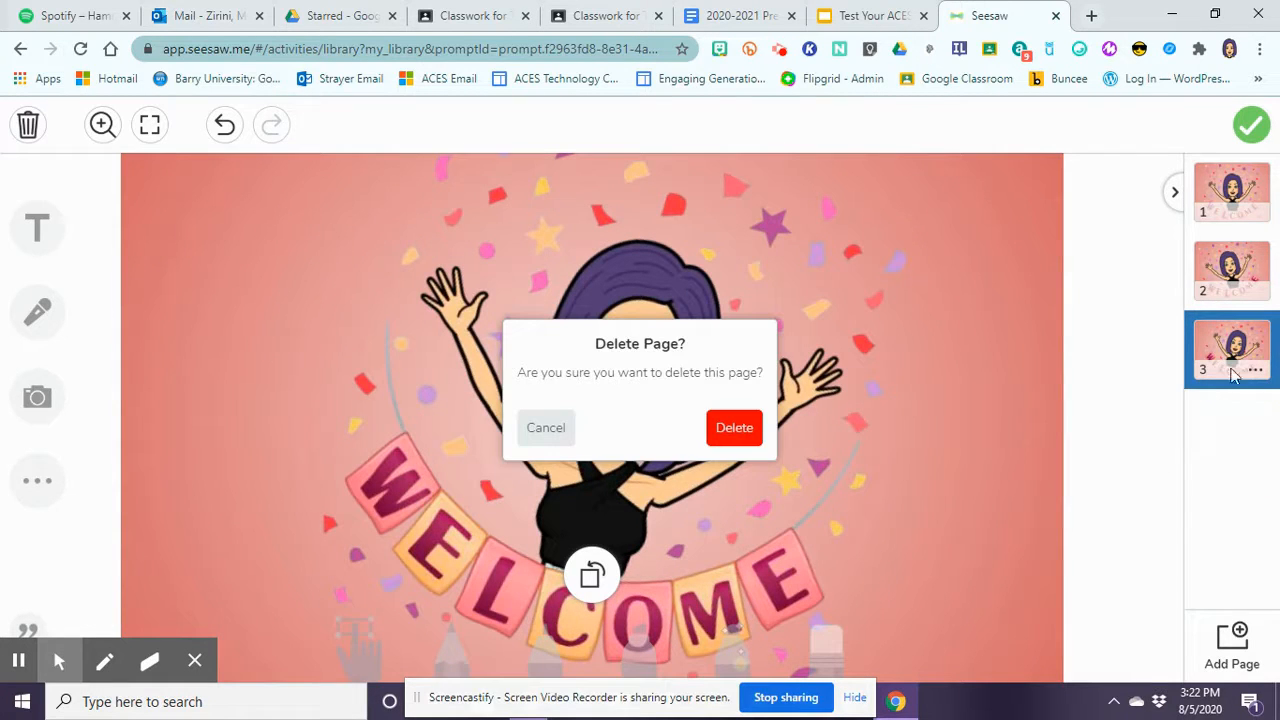
click(734, 429)
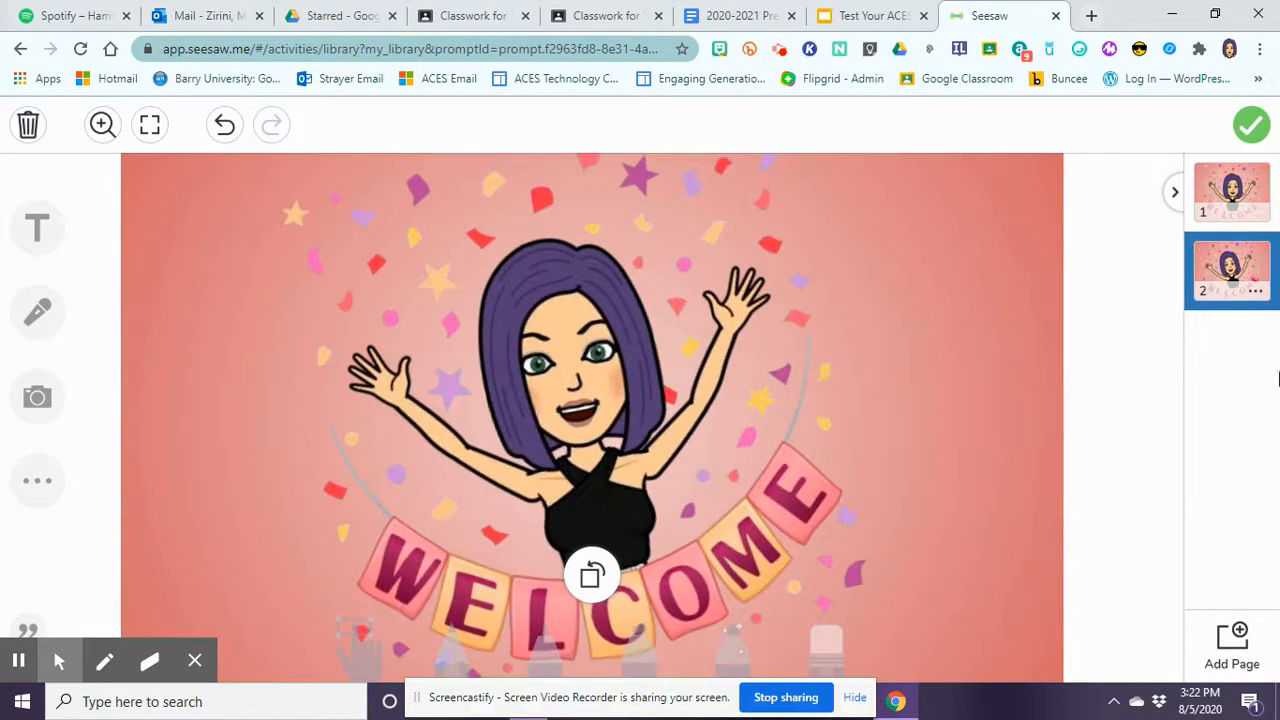
click(1256, 293)
click(1190, 394)
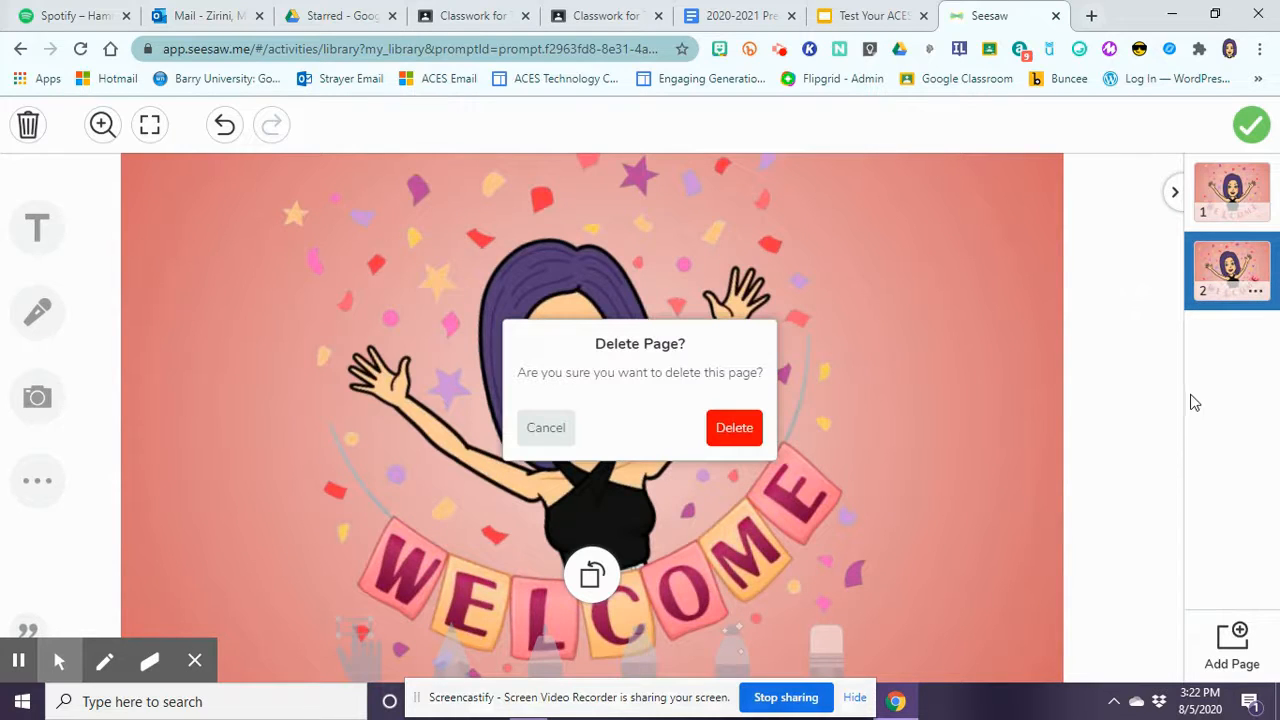
click(728, 430)
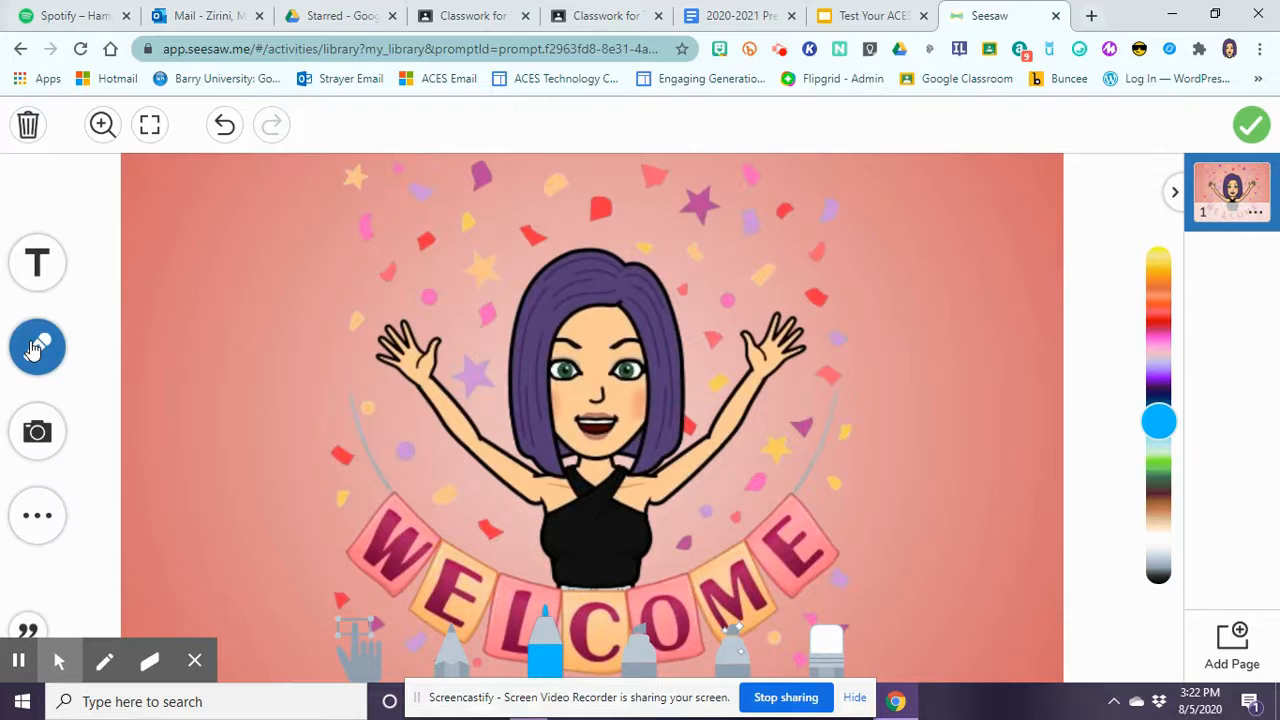
Accept the one-page WELCOME template and save the edited Sample Assignment activity
click(35, 525)
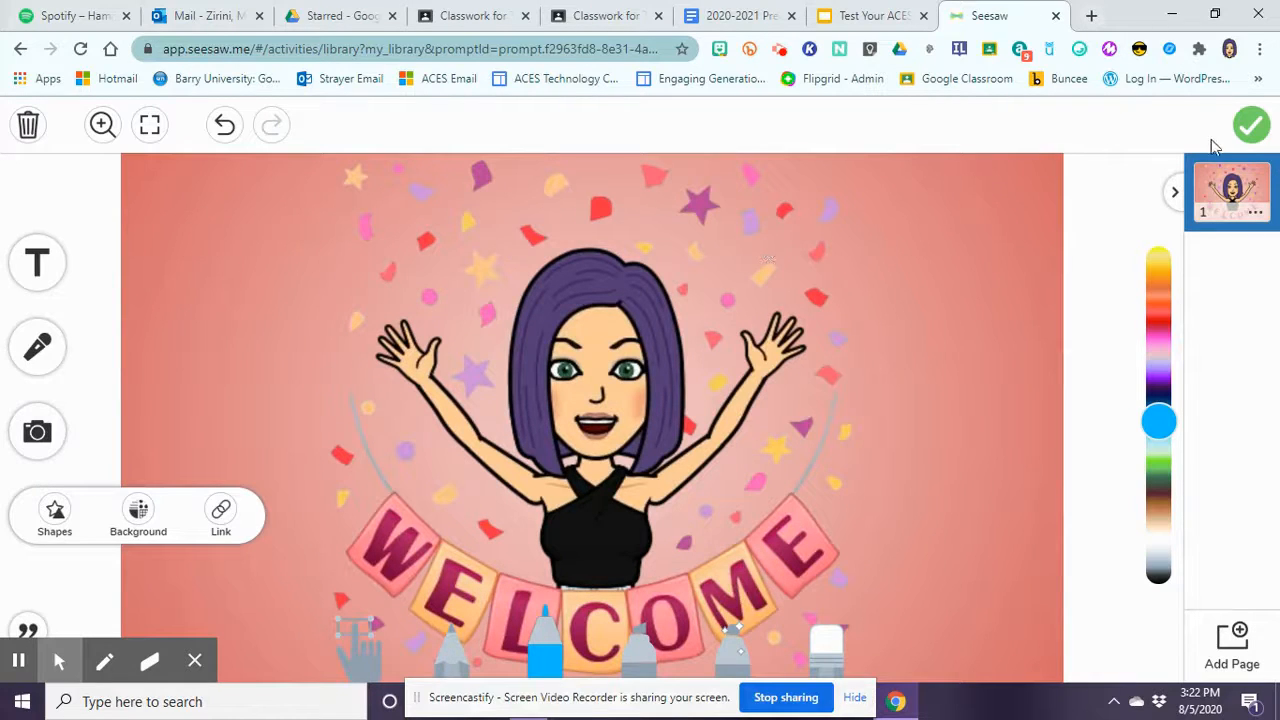
click(1249, 131)
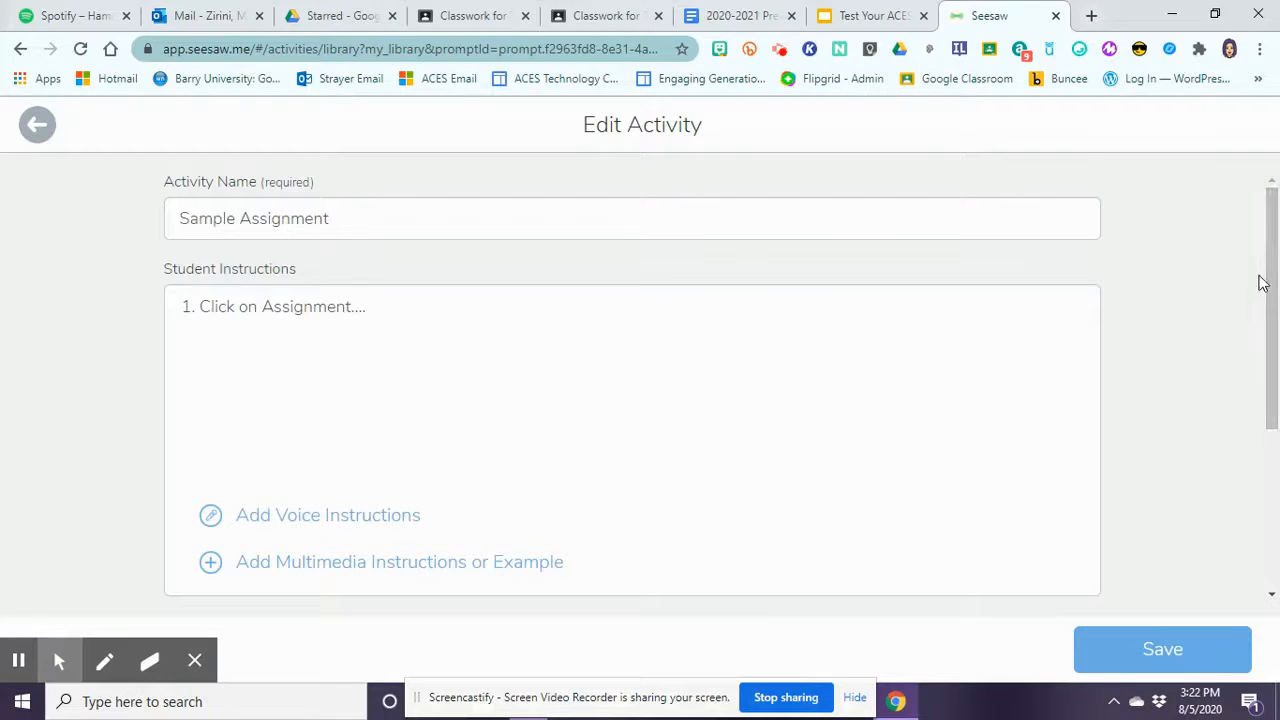
drag(1271, 286, 1275, 487)
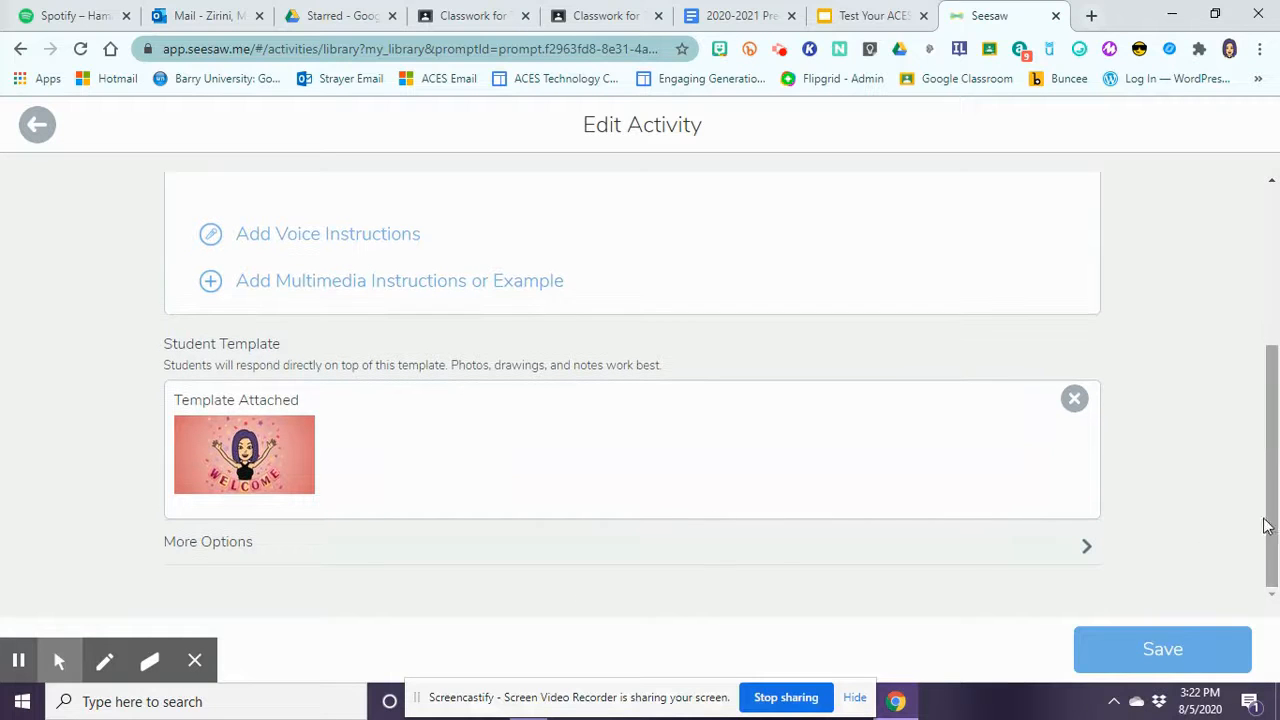
click(1130, 649)
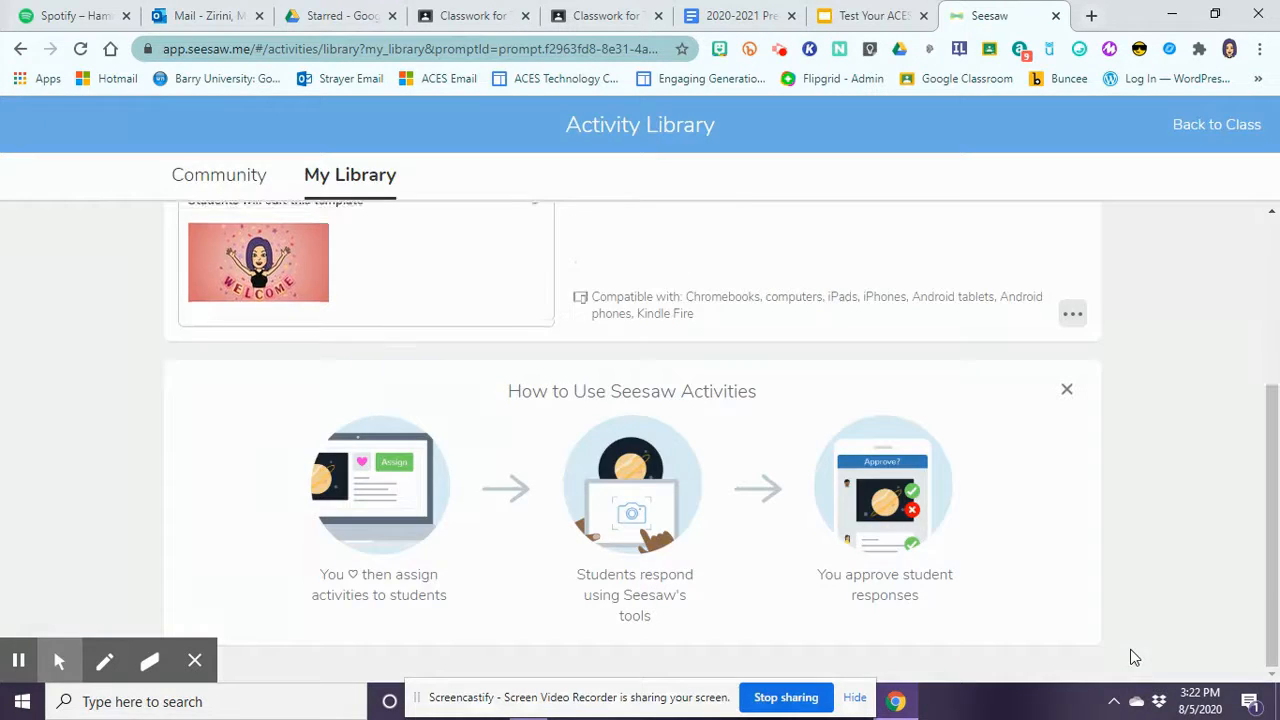
Start assigning Sample Assignment and examine the student selection for Test Class and Test Class (Google)
scroll(1274, 519, up, 3)
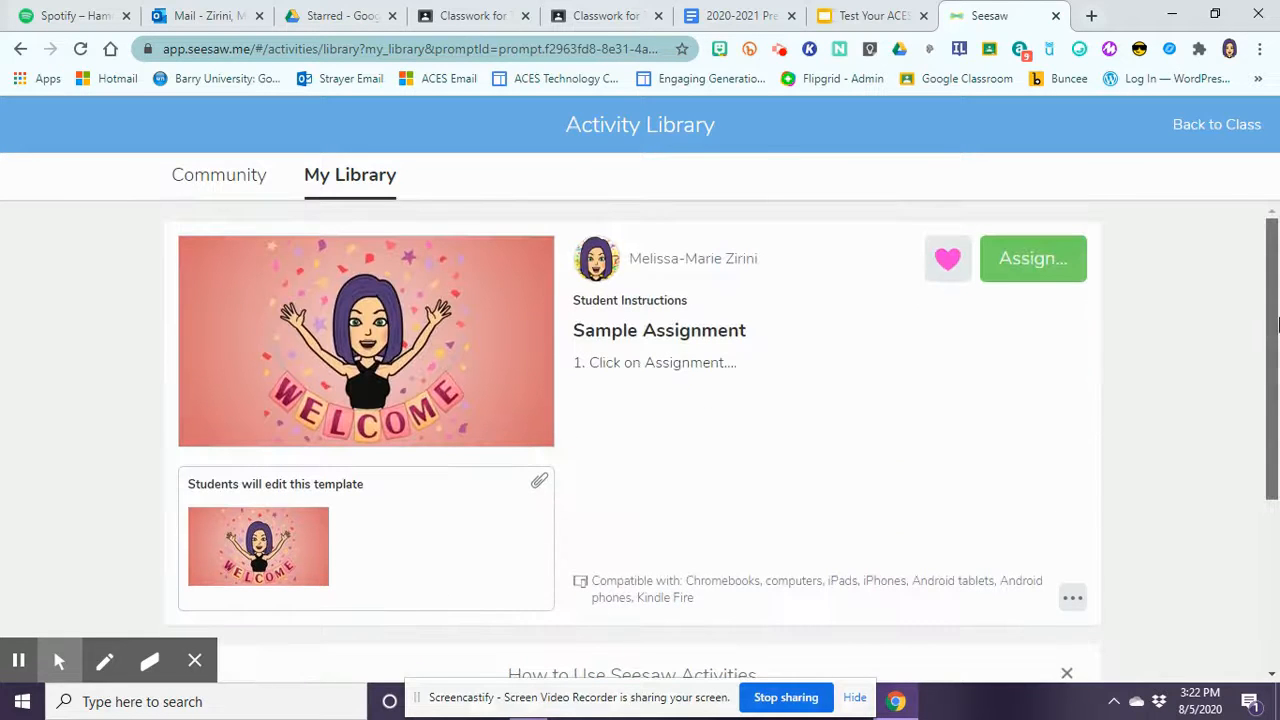
click(1030, 262)
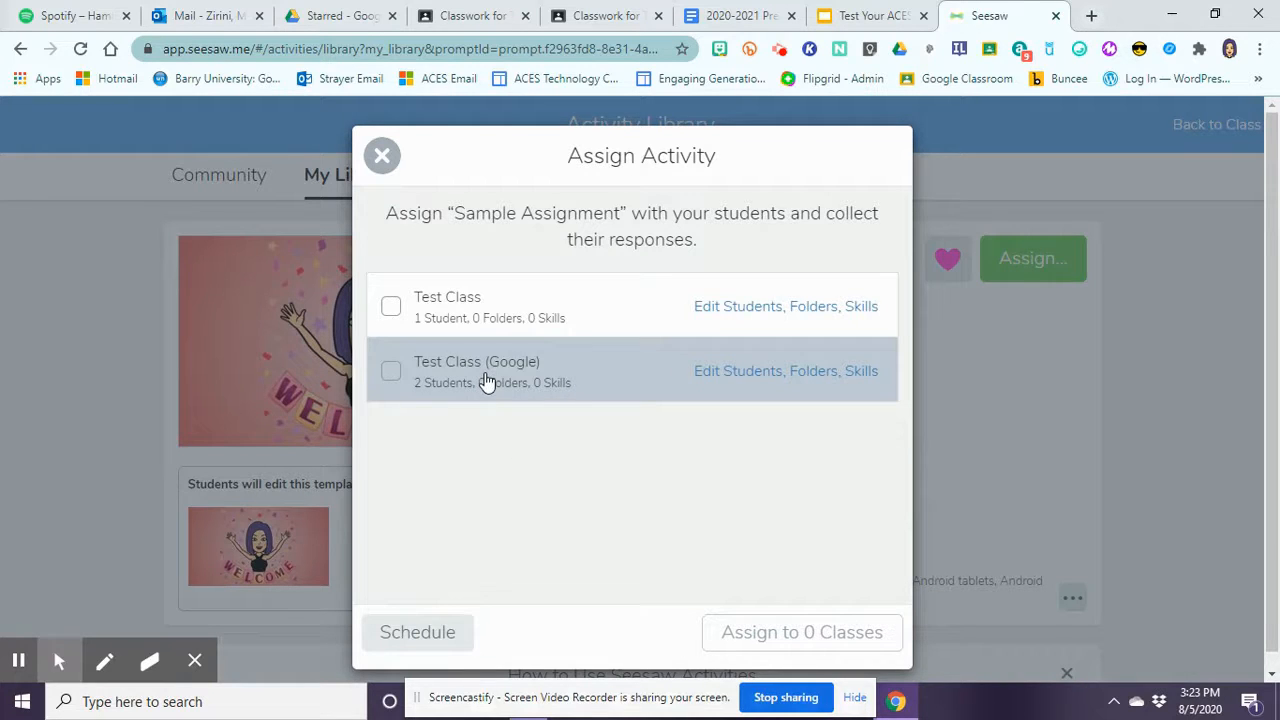
click(716, 316)
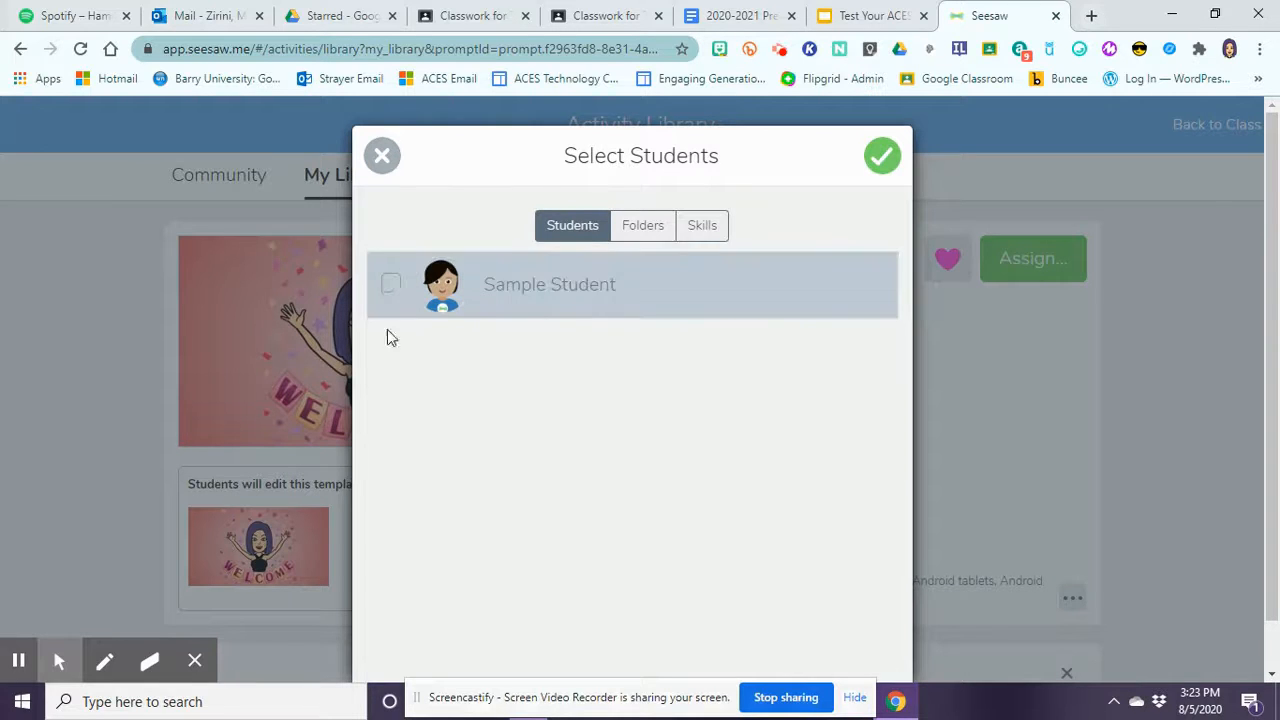
click(382, 158)
click(711, 373)
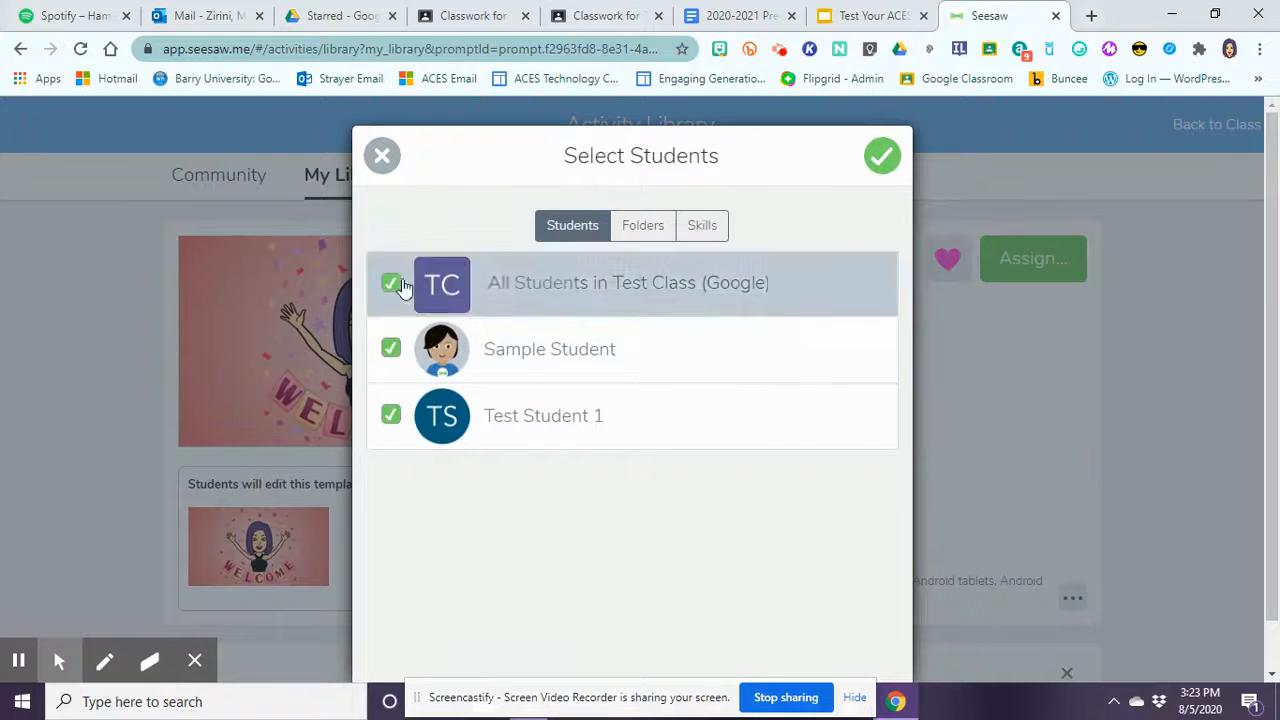
click(381, 155)
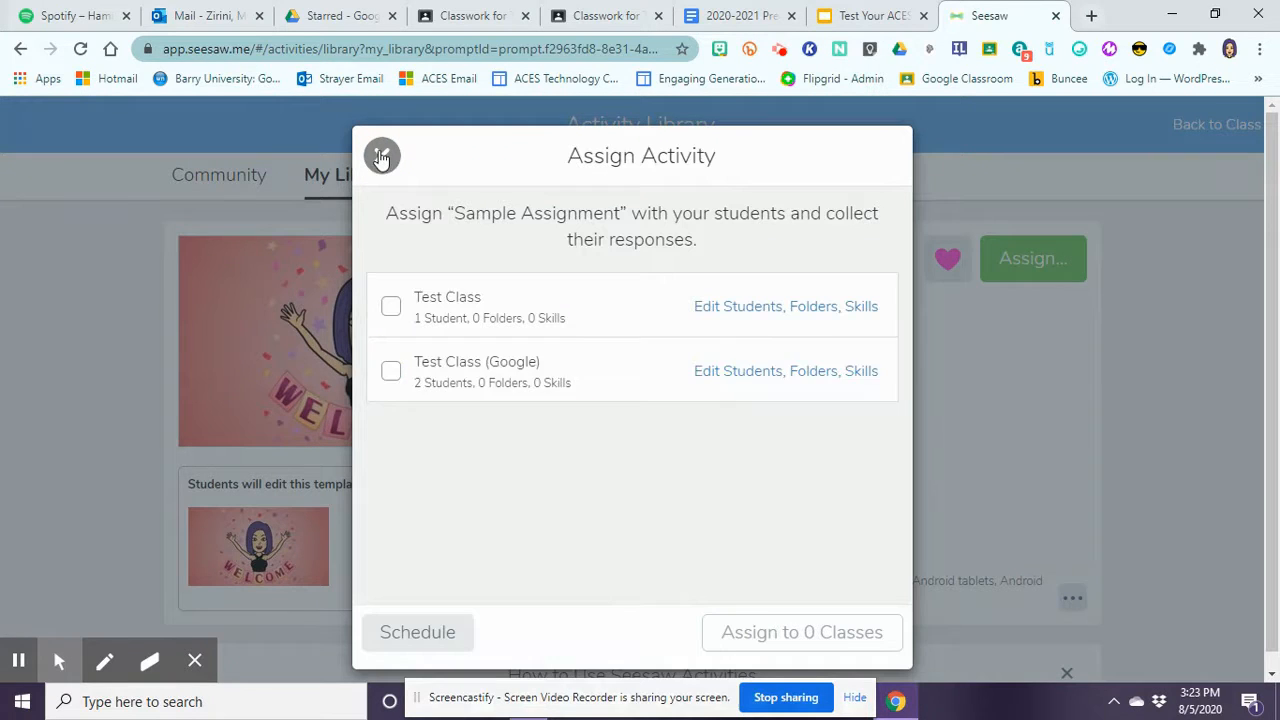
Assign Sample Assignment to Test Class (Google) and go back to the class's activities
click(390, 372)
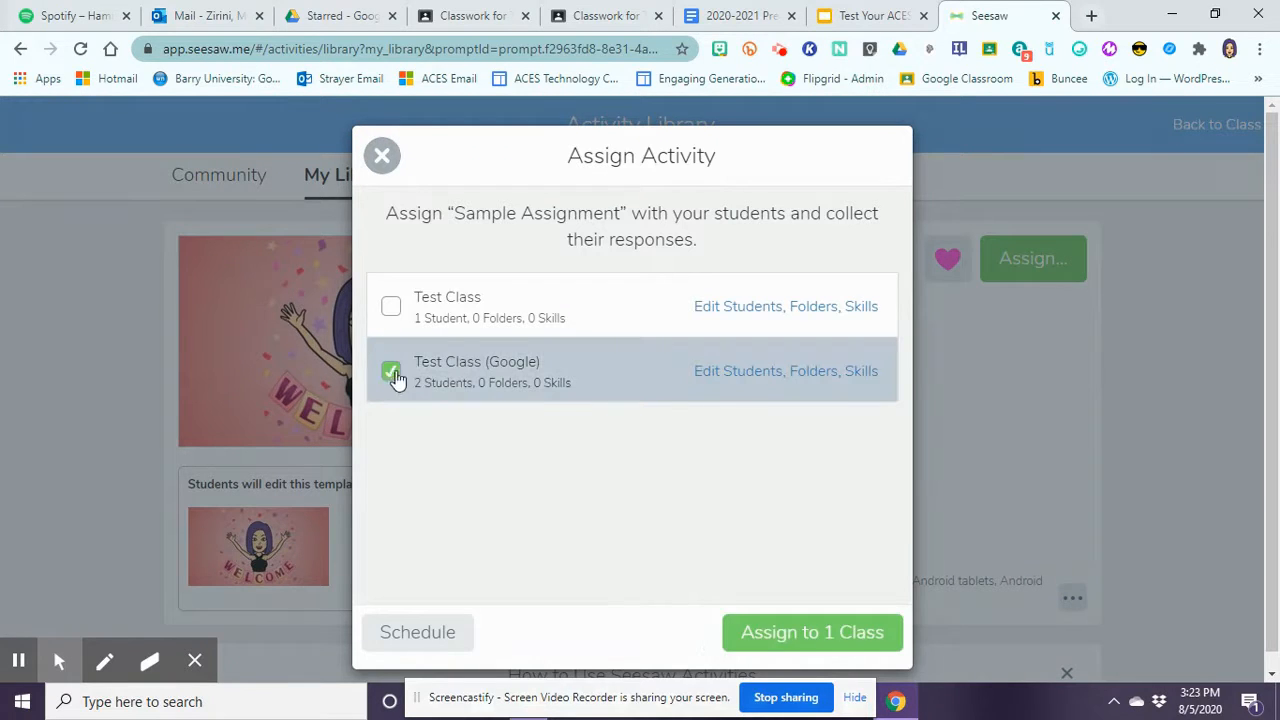
click(785, 635)
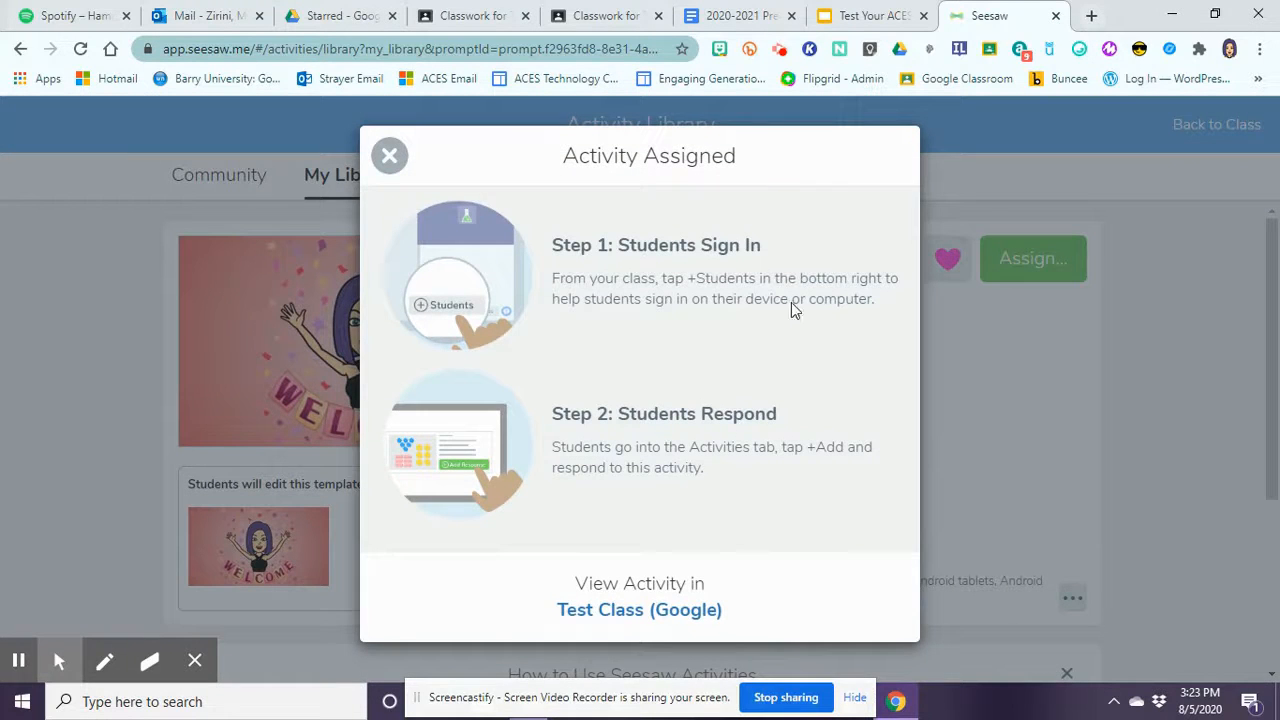
click(389, 155)
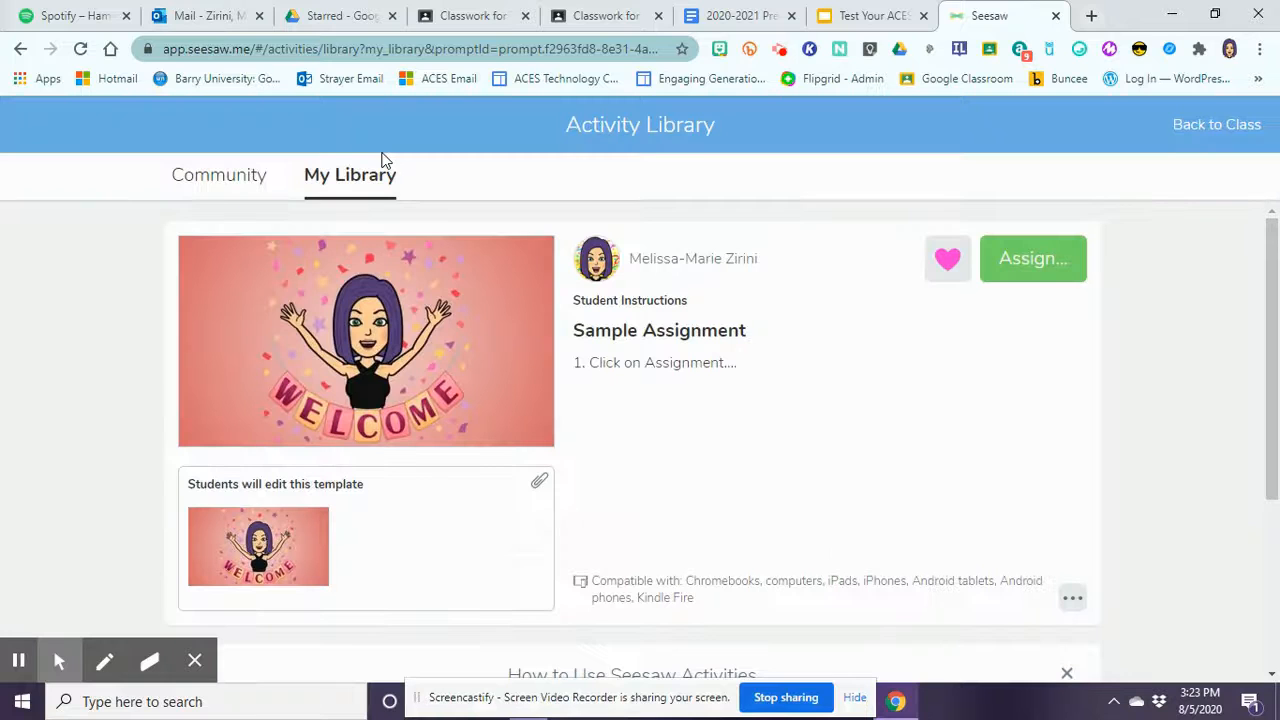
click(1195, 122)
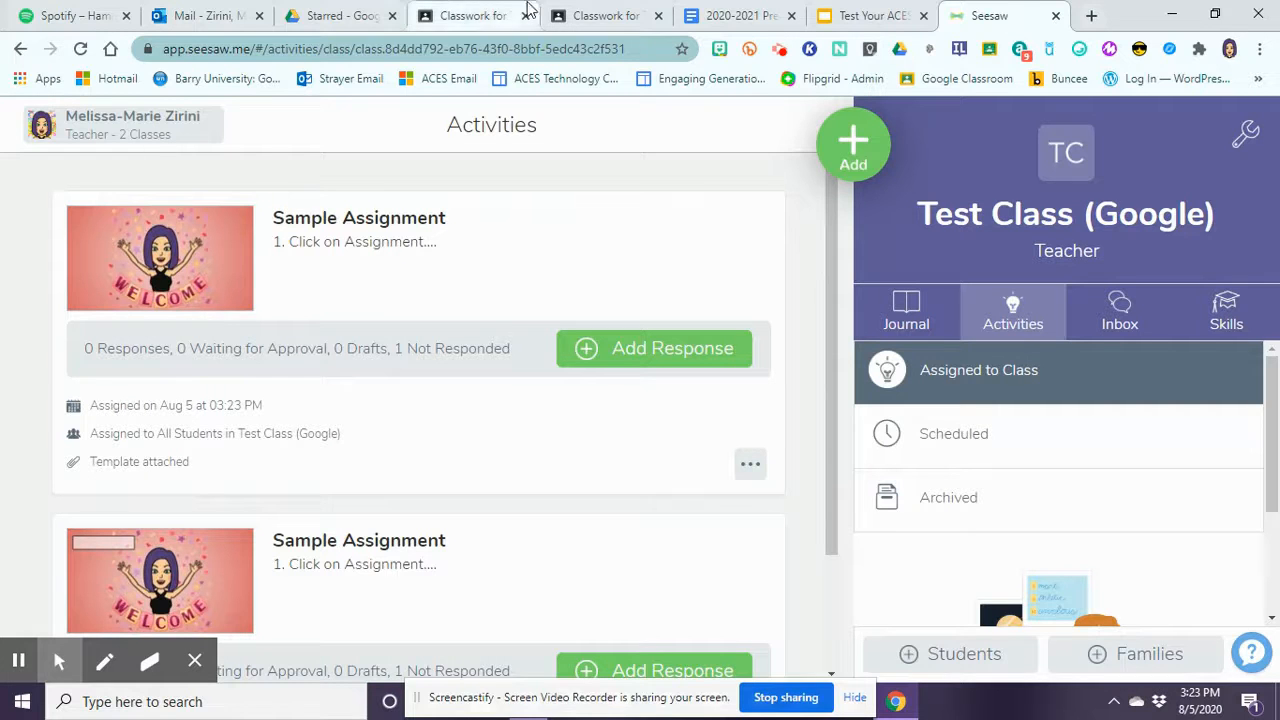
Switch to the Seesaw Activity assignment in Google Classroom and check where its attached Seesaw link leads
click(580, 12)
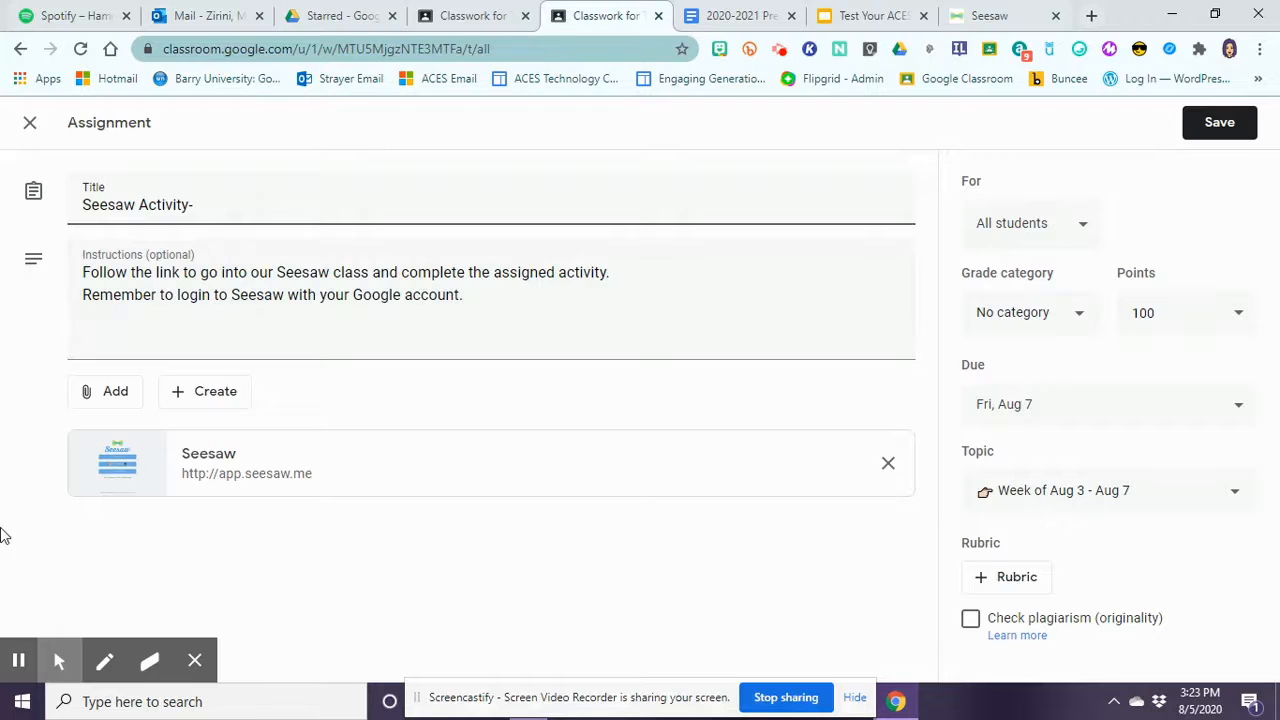
click(95, 391)
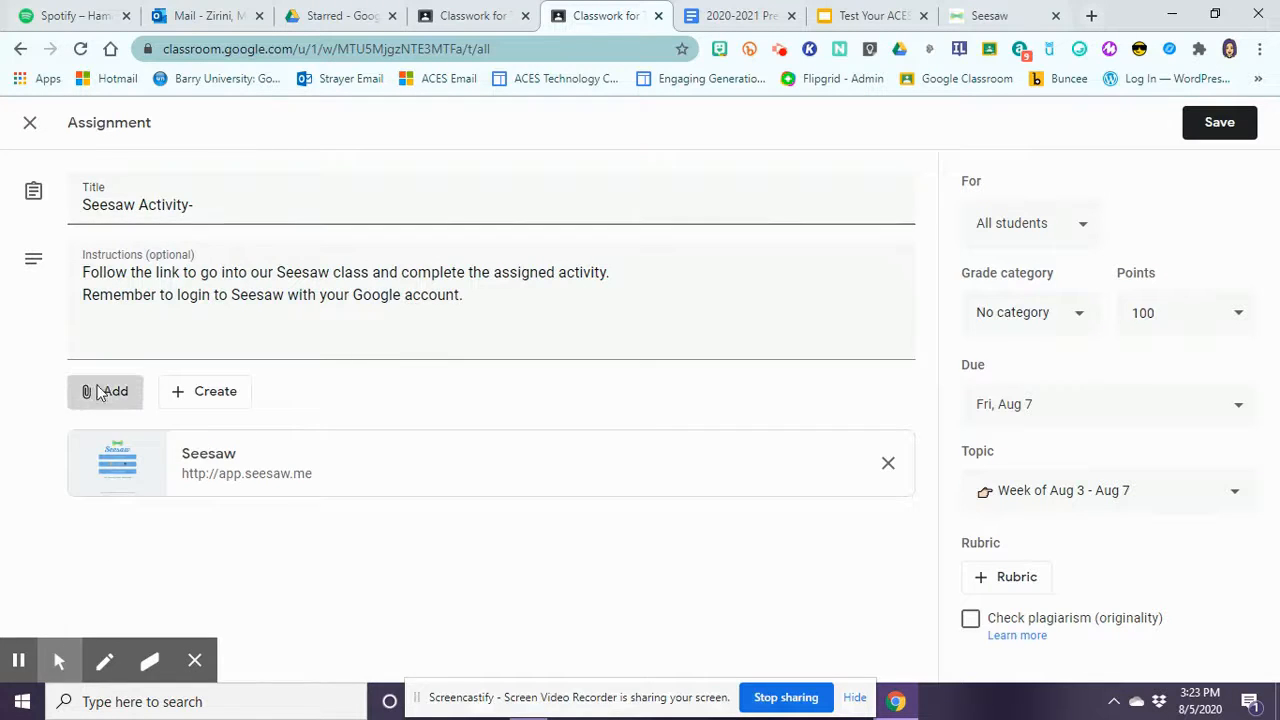
click(354, 408)
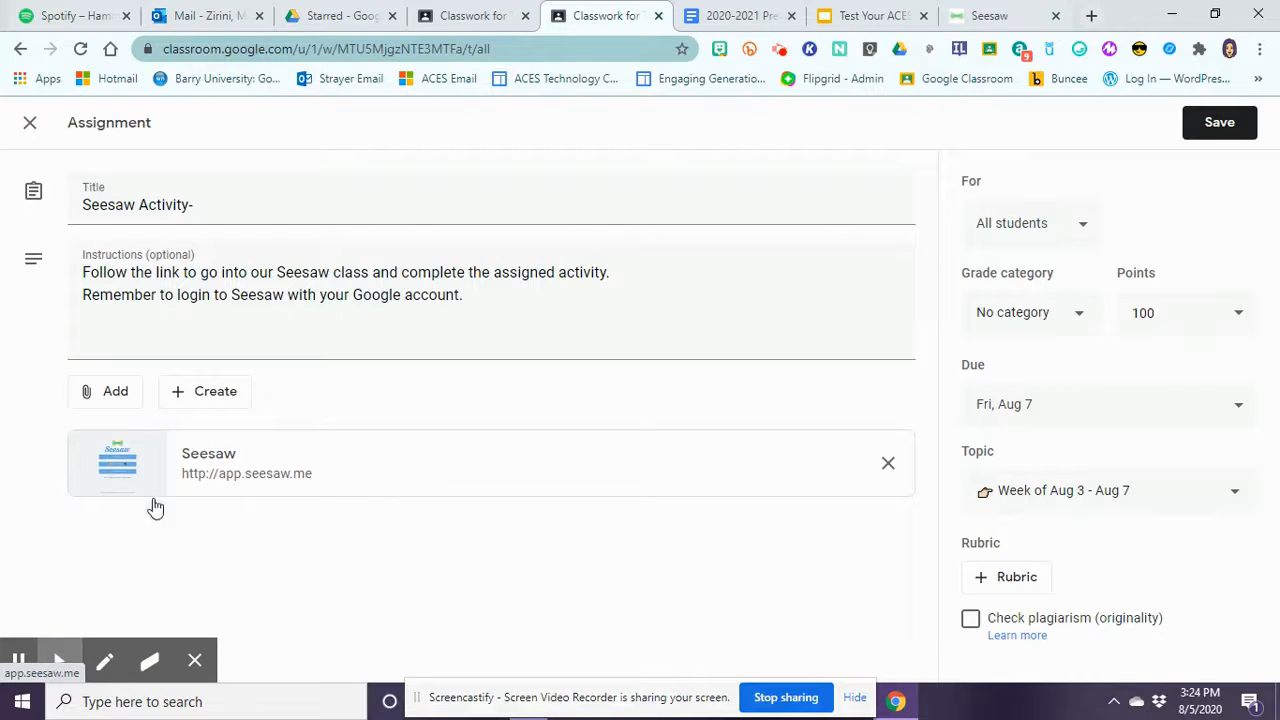
click(249, 474)
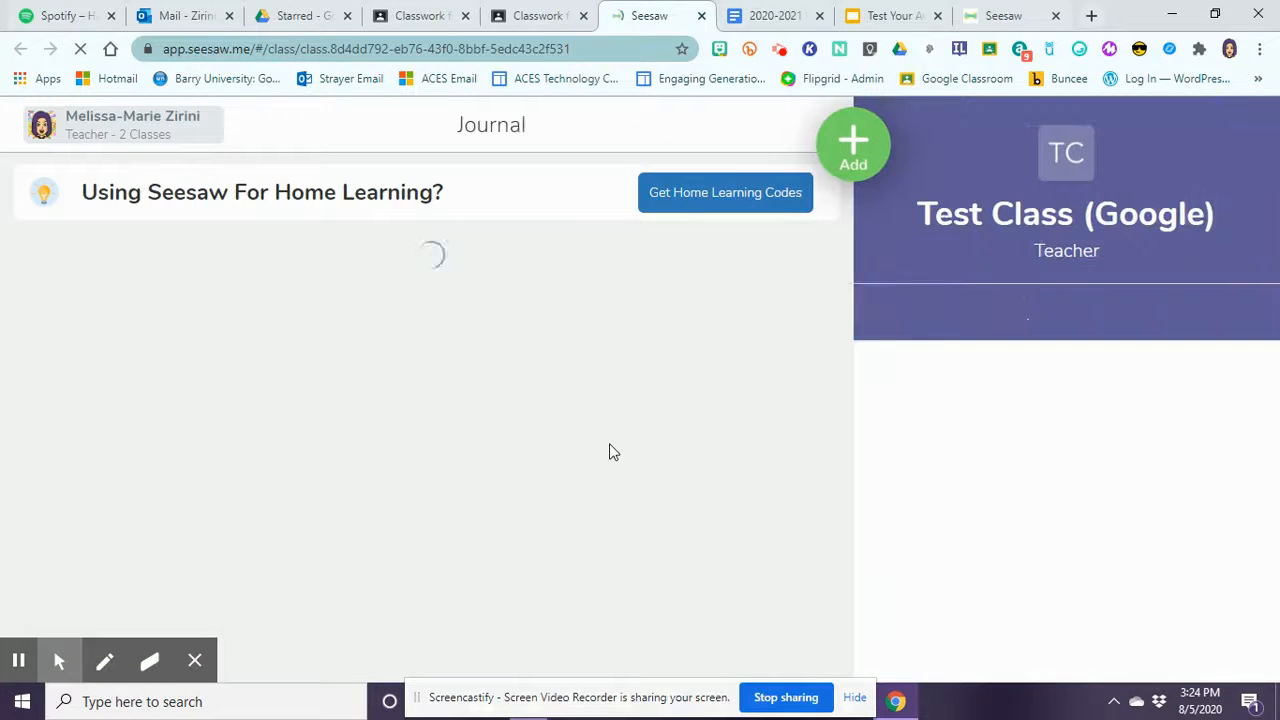
click(703, 16)
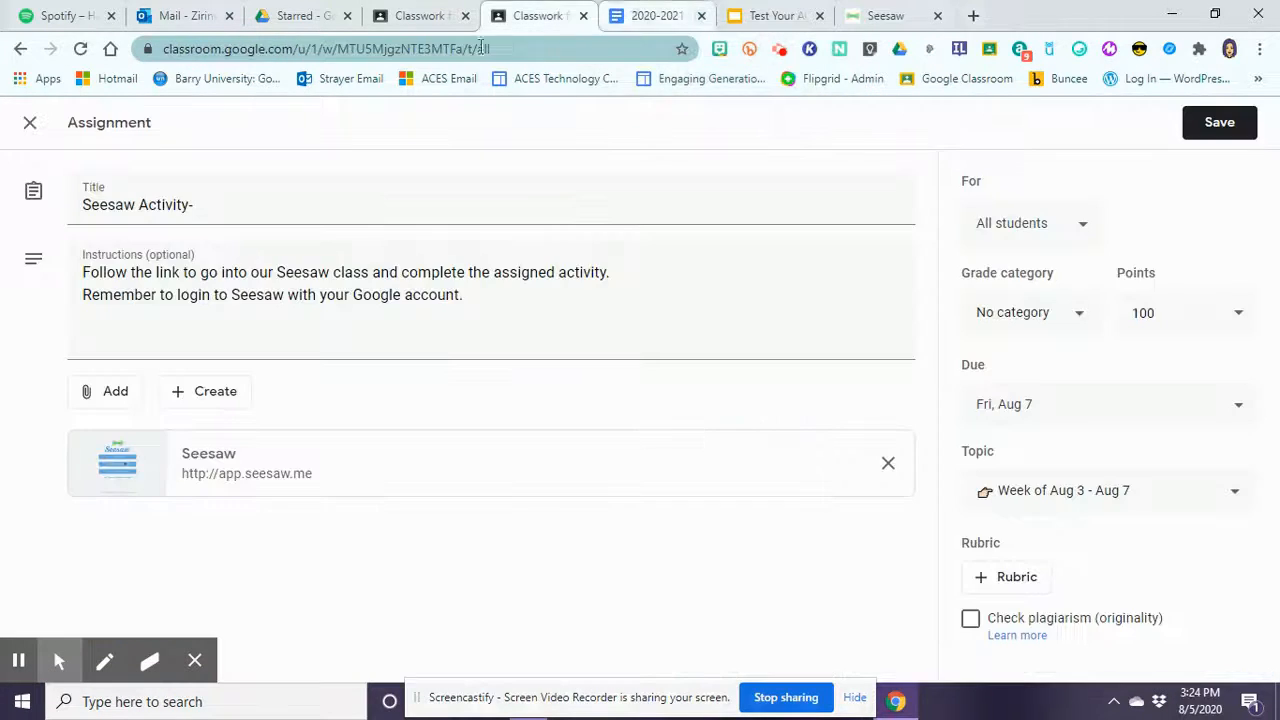
Save the Seesaw Activity assignment without a grade category and view its entry in the class's classwork
click(1220, 124)
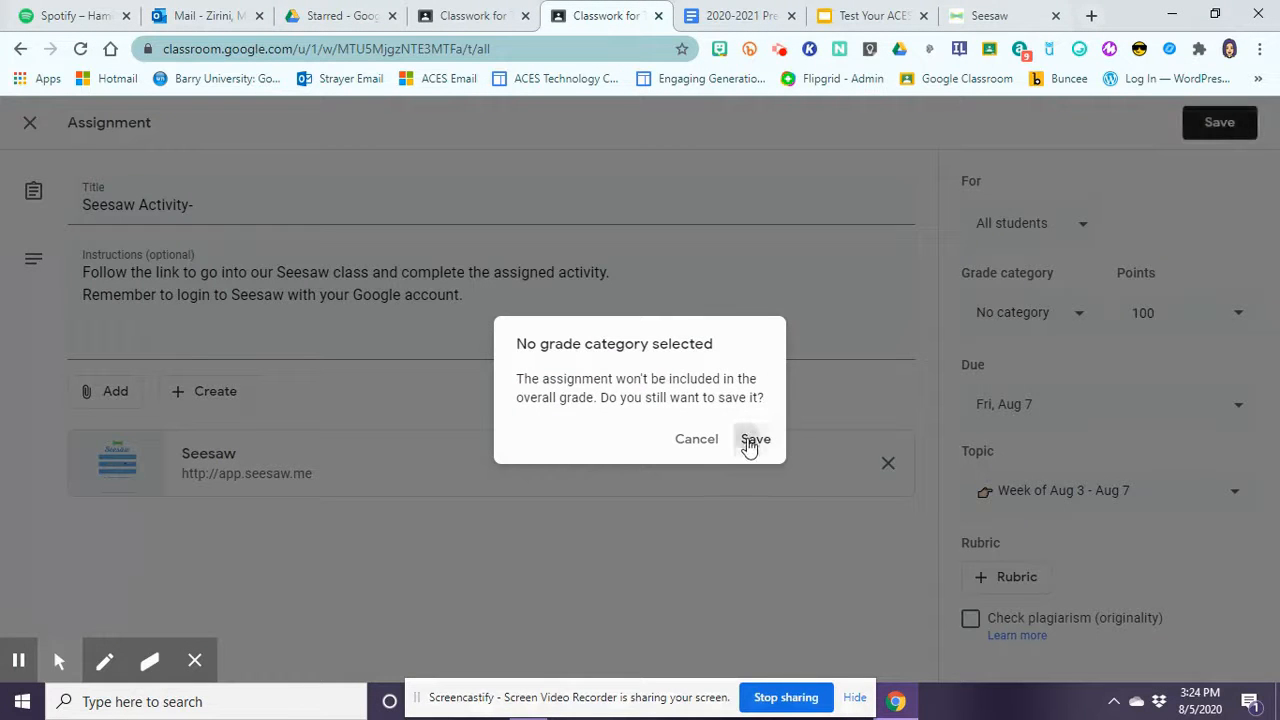
click(750, 440)
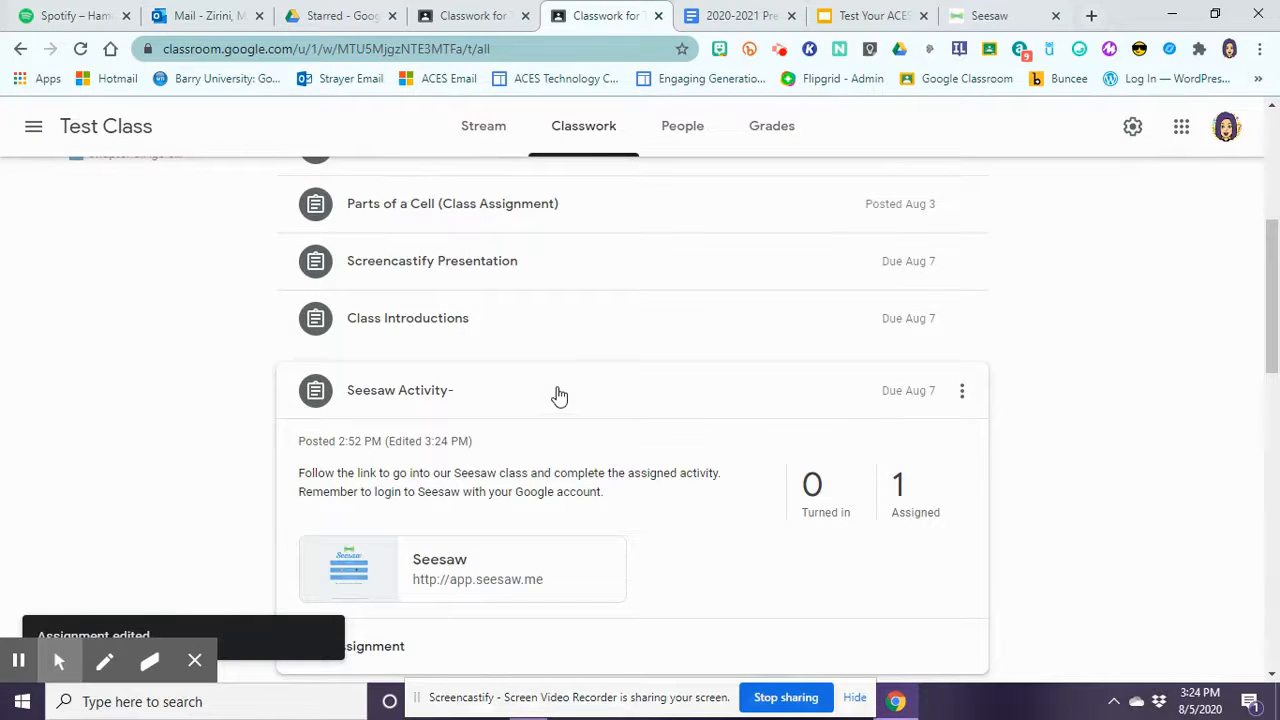
click(557, 395)
click(438, 383)
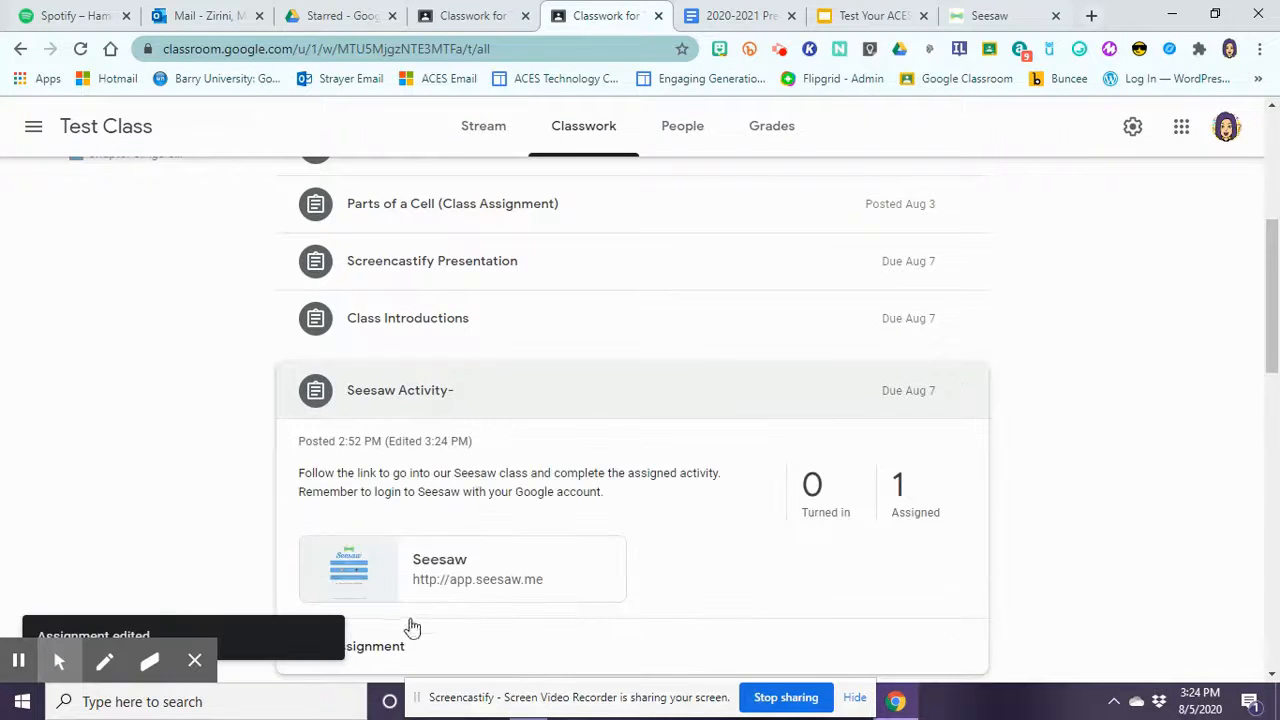